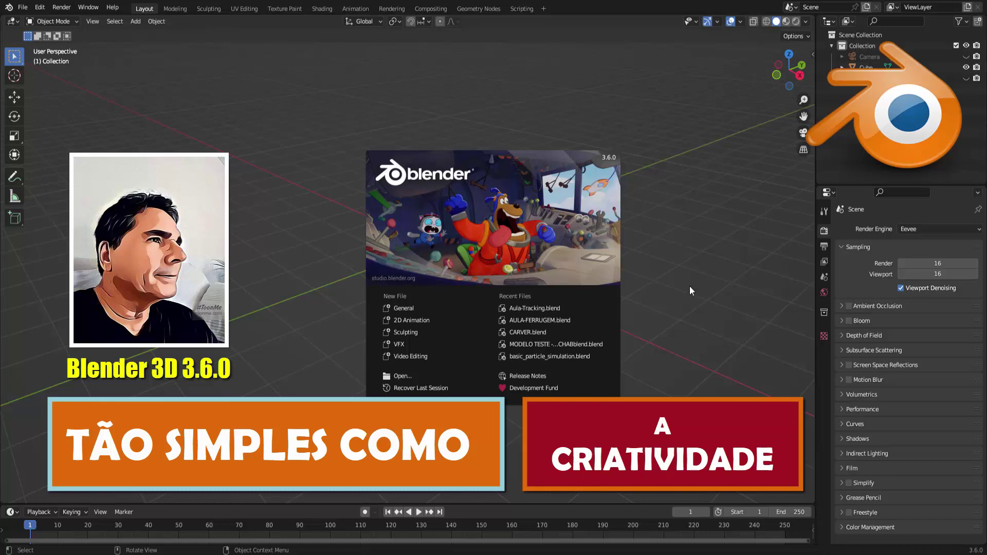
Dismiss the Blender splash screen to reveal the default cube scene
left_click(660, 212)
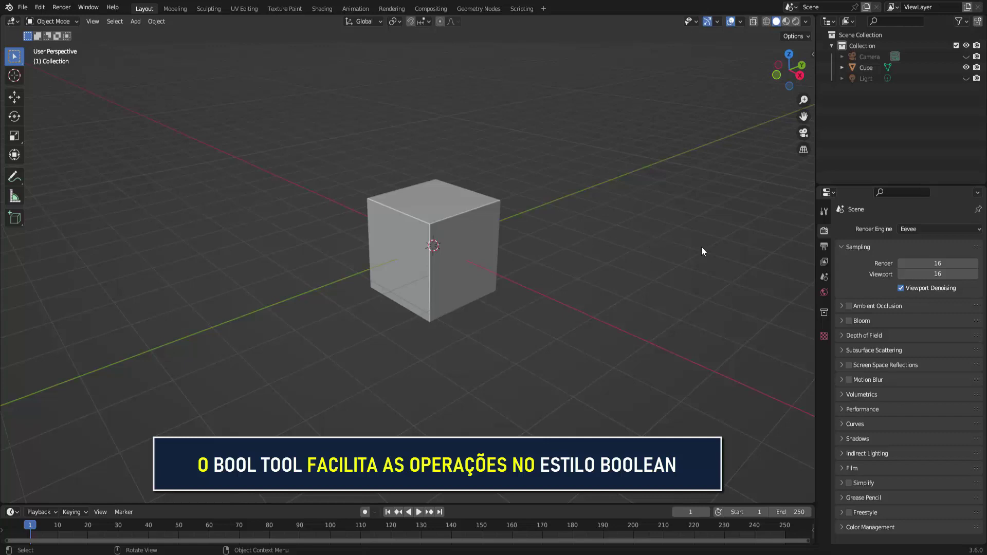
Select the default cube and check that its Modifier Properties stack has no modifiers
left_click(485, 232)
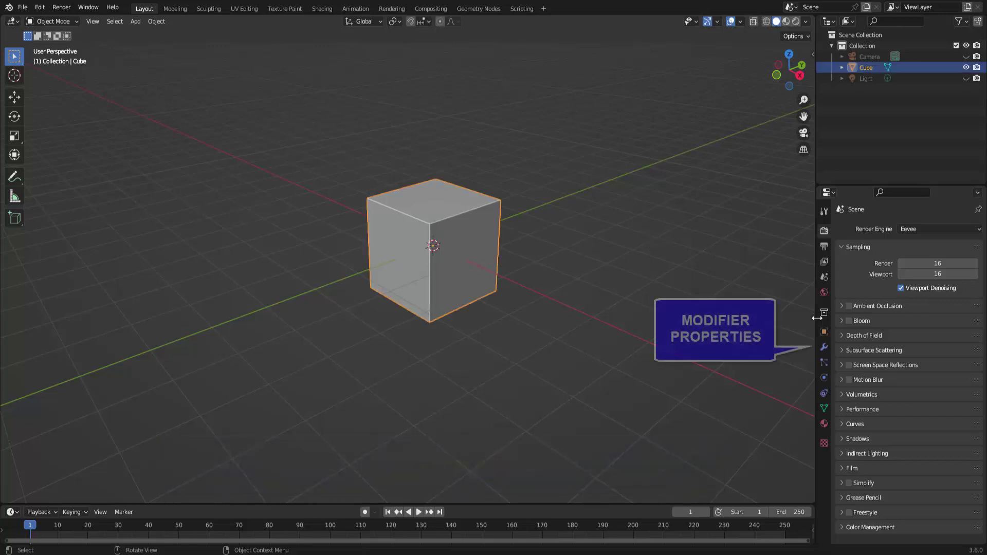
left_click(823, 347)
left_click(880, 226)
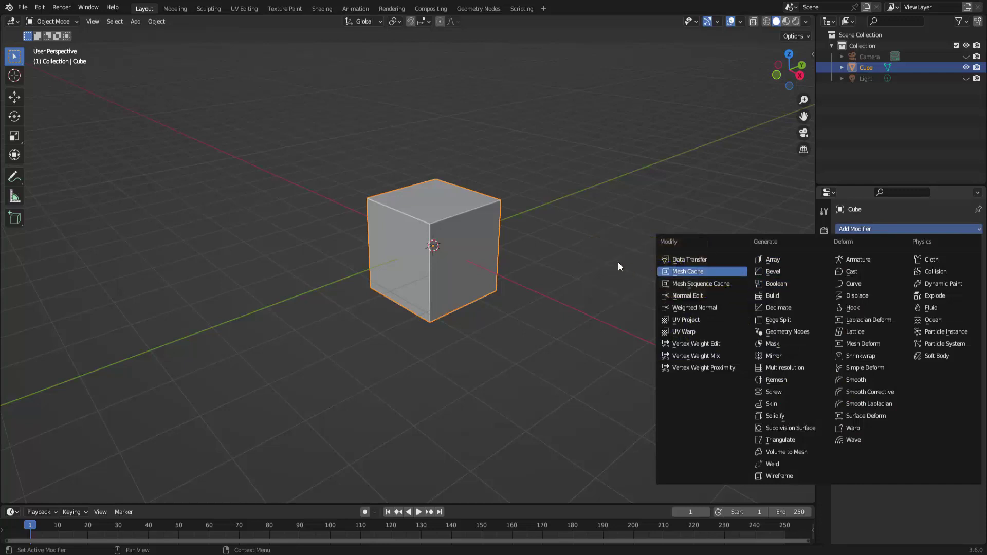
left_click(594, 256)
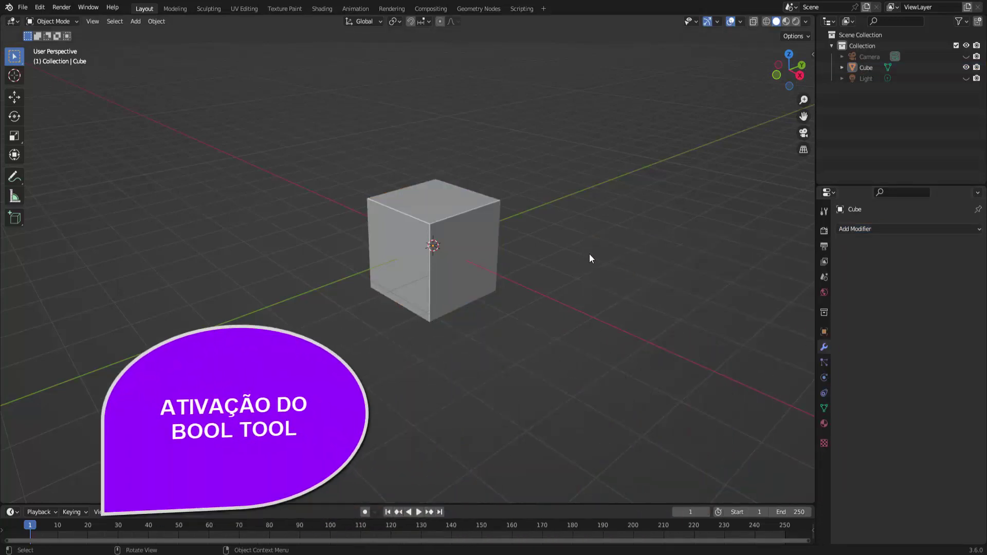
left_click(468, 234)
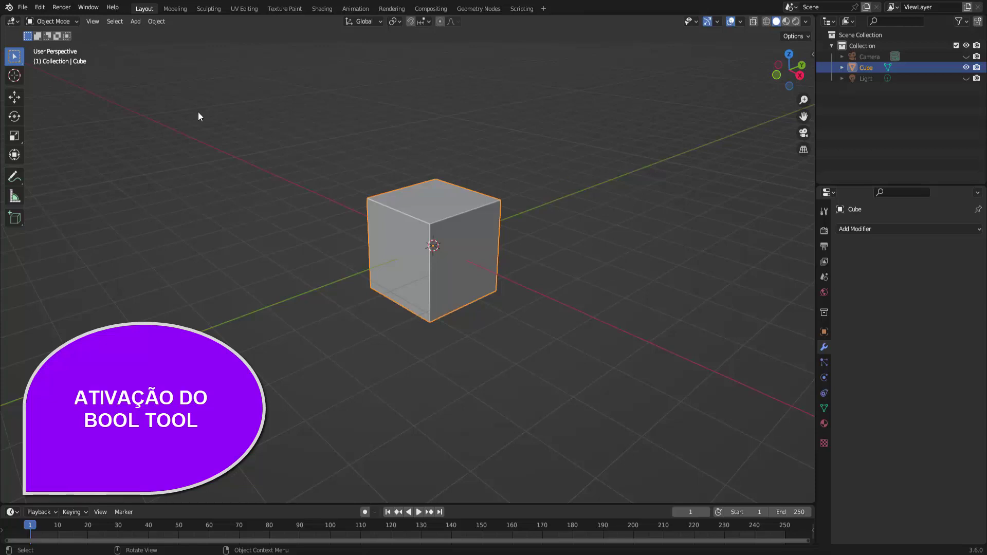
Enable the 'Object: Bool Tool' add-on in Preferences > Add-ons and expand its details
left_click(39, 8)
left_click(109, 163)
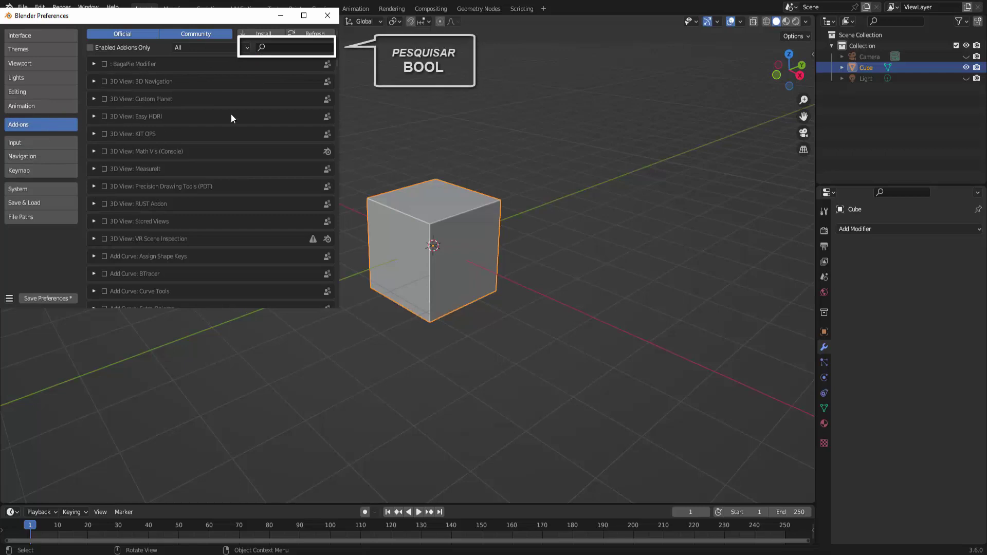
left_click(284, 50)
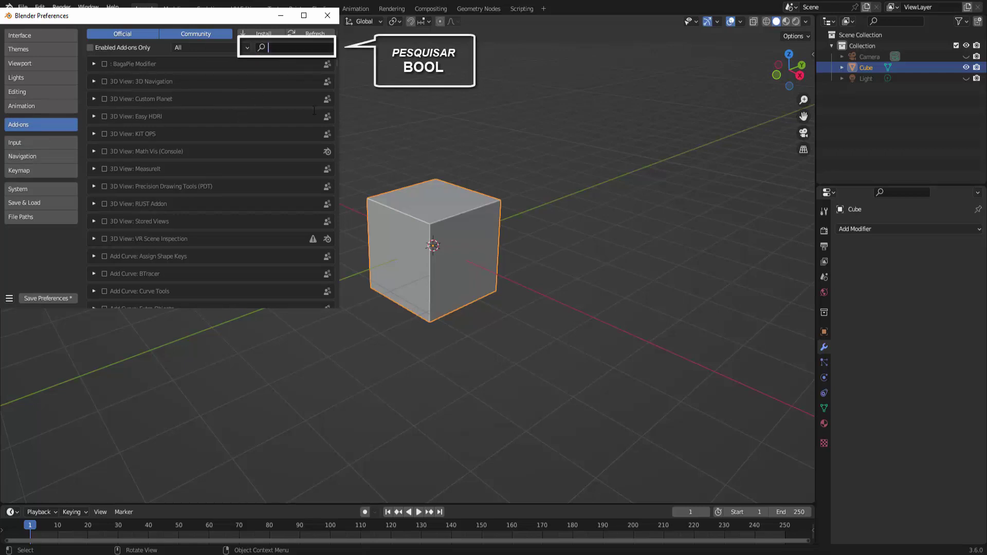
type("bo")
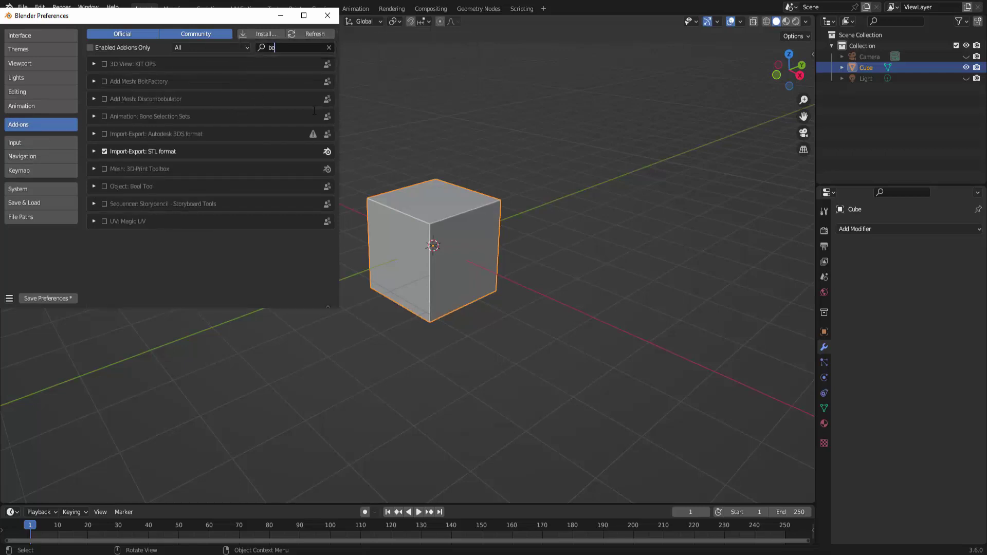
type("ol")
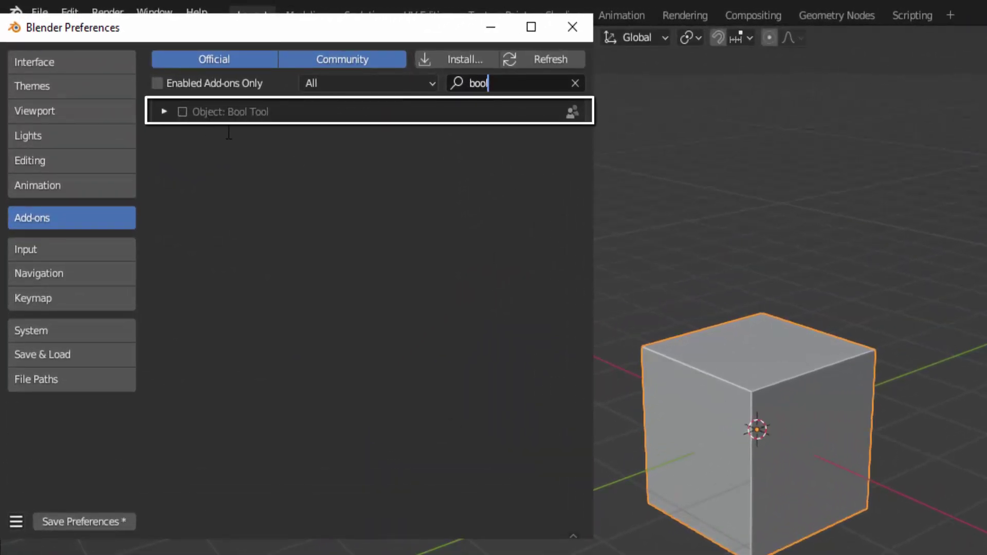
left_click(186, 120)
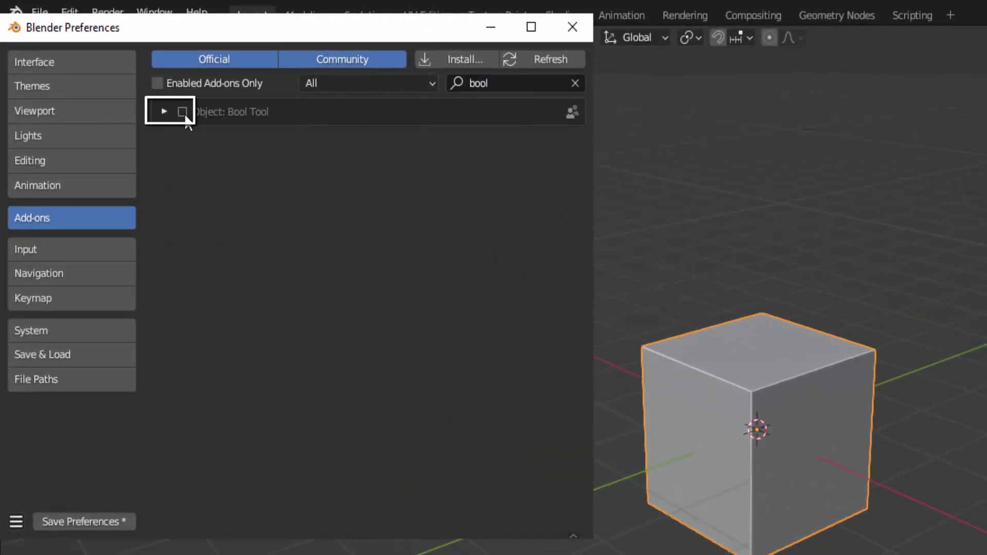
left_click(183, 112)
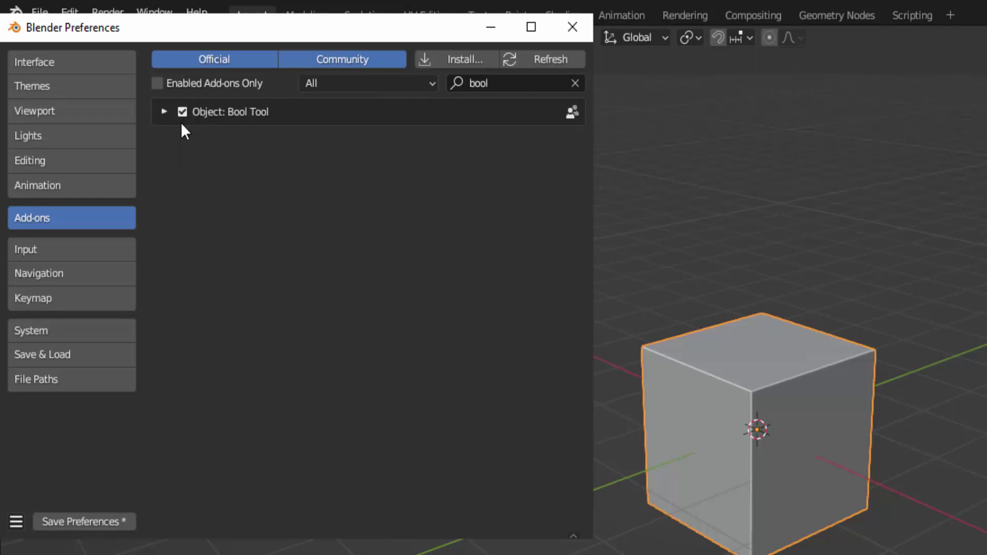
left_click(165, 112)
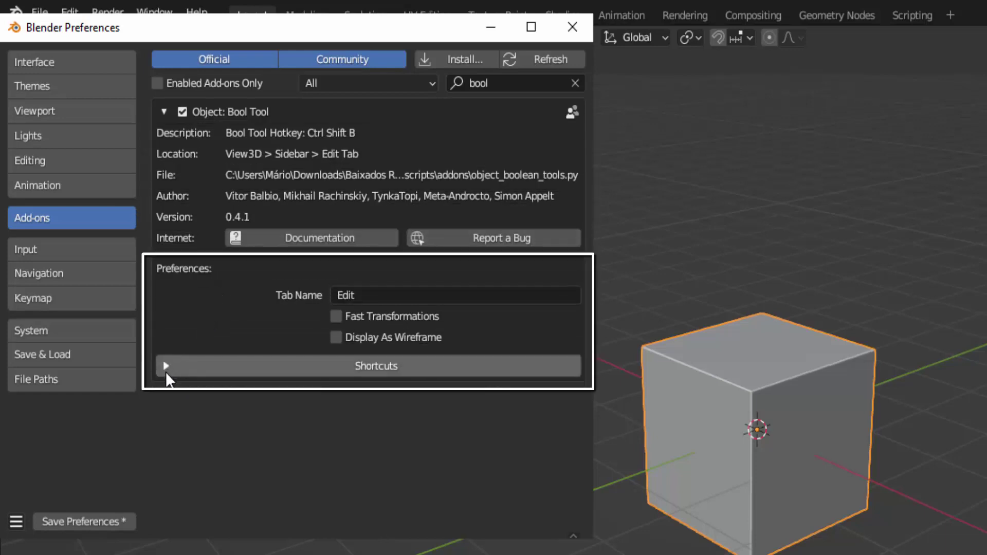
Review Bool Tool's Shortcuts list in an enlarged Preferences window, then close Preferences
left_click(168, 368)
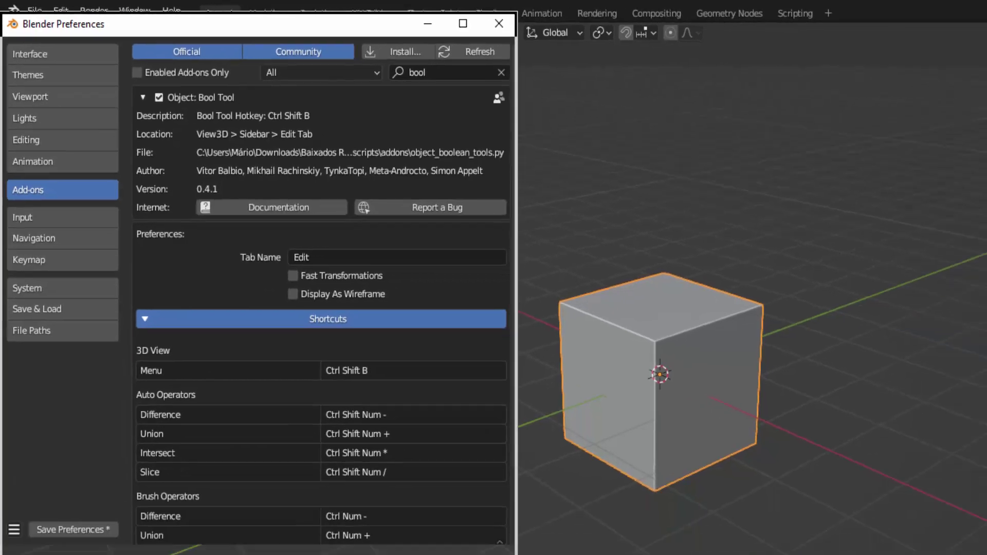
left_click_drag(226, 362, 226, 420)
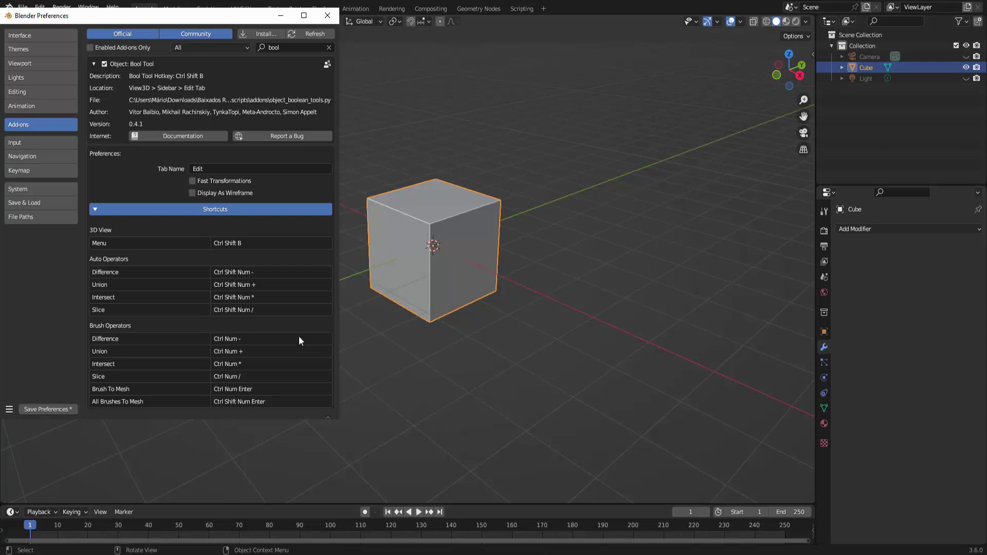
left_click_drag(281, 433, 257, 460)
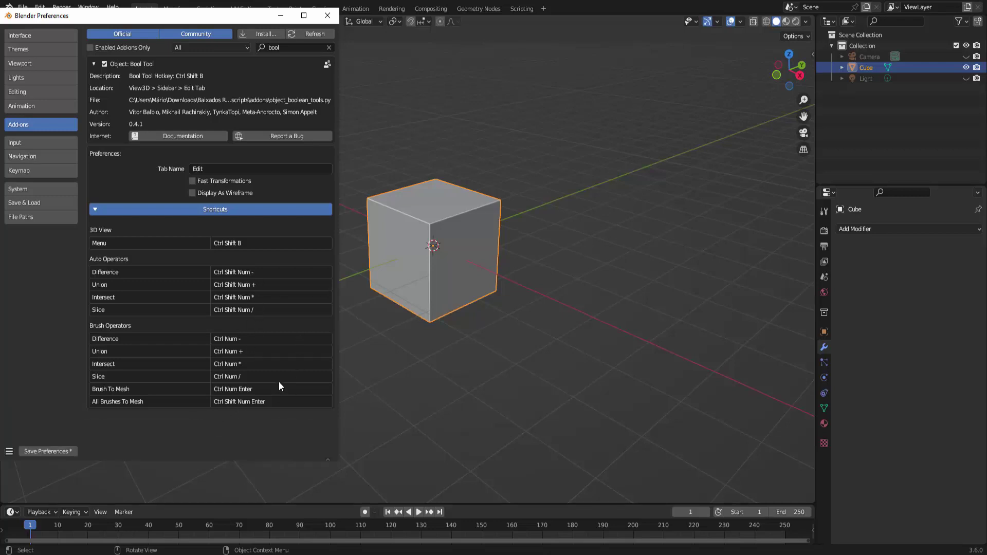
left_click(333, 17)
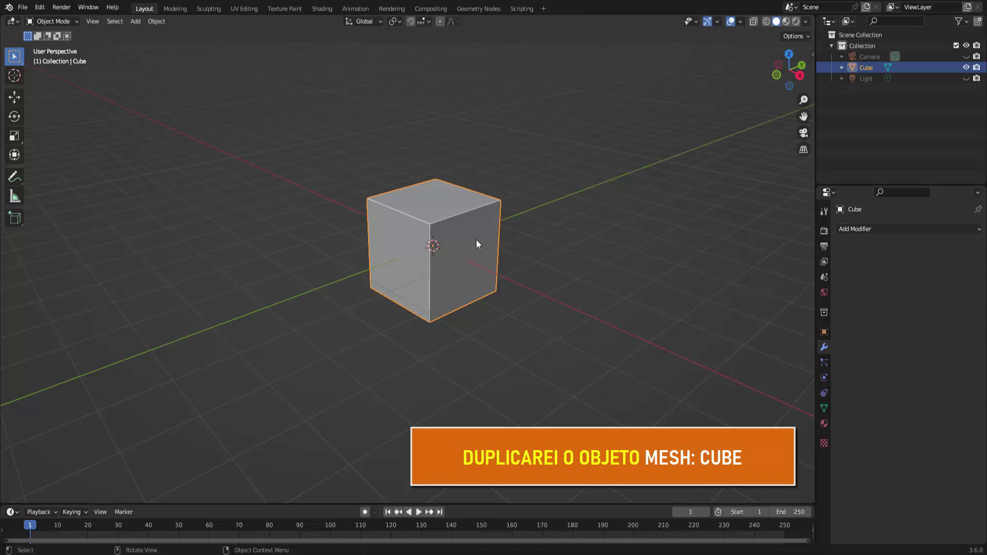
Duplicate the cube as Cube.001, offset up and right, and select both cubes
key("shift+d")
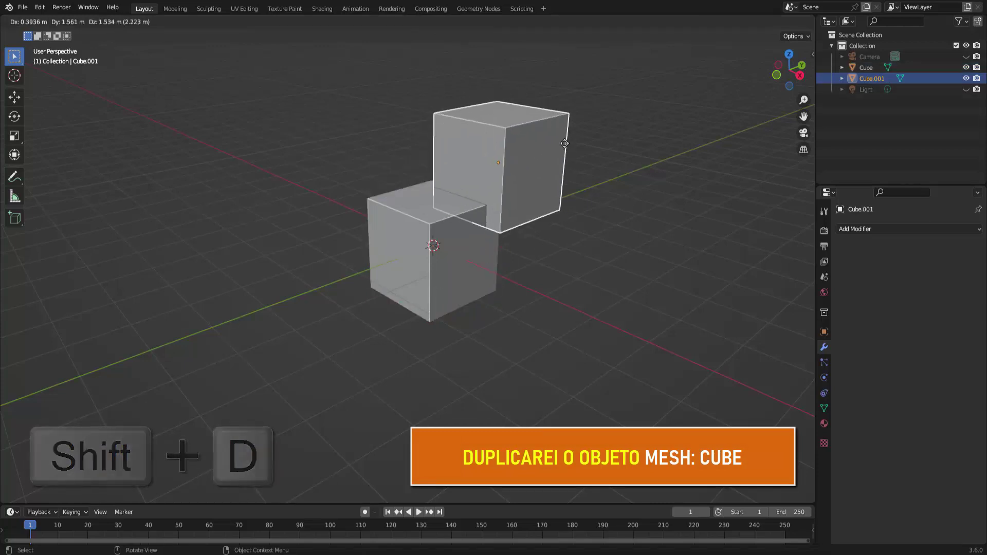
left_click(527, 181)
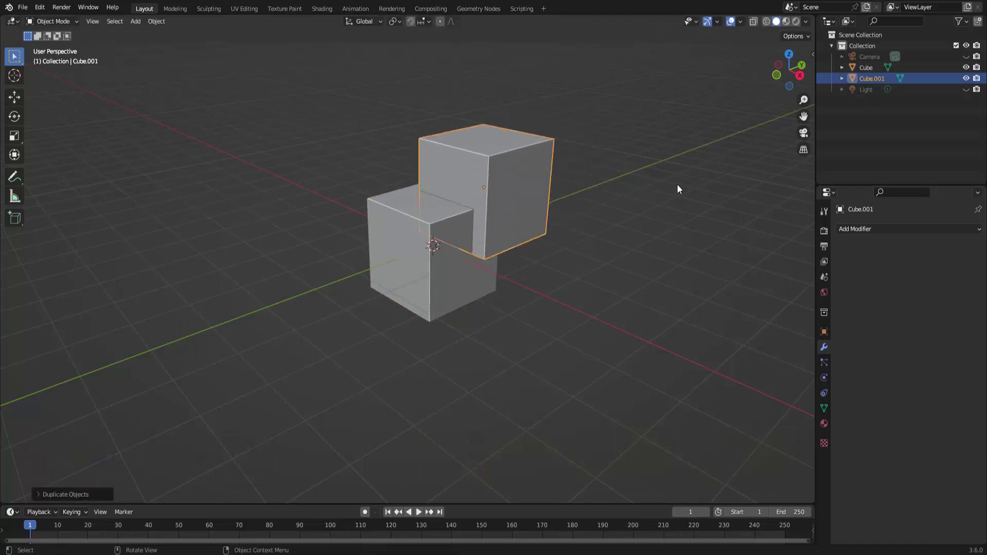
left_click(507, 152)
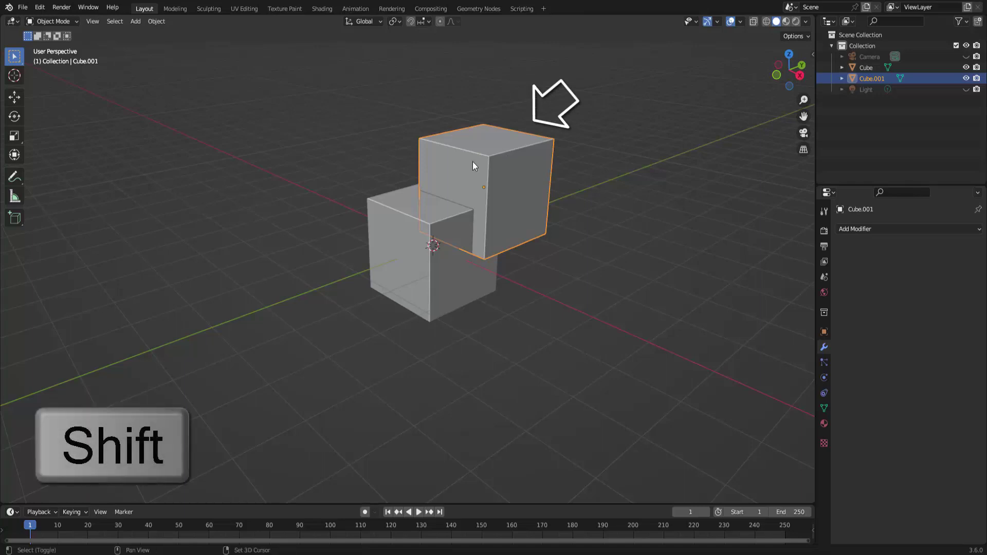
left_click(402, 219, "shift")
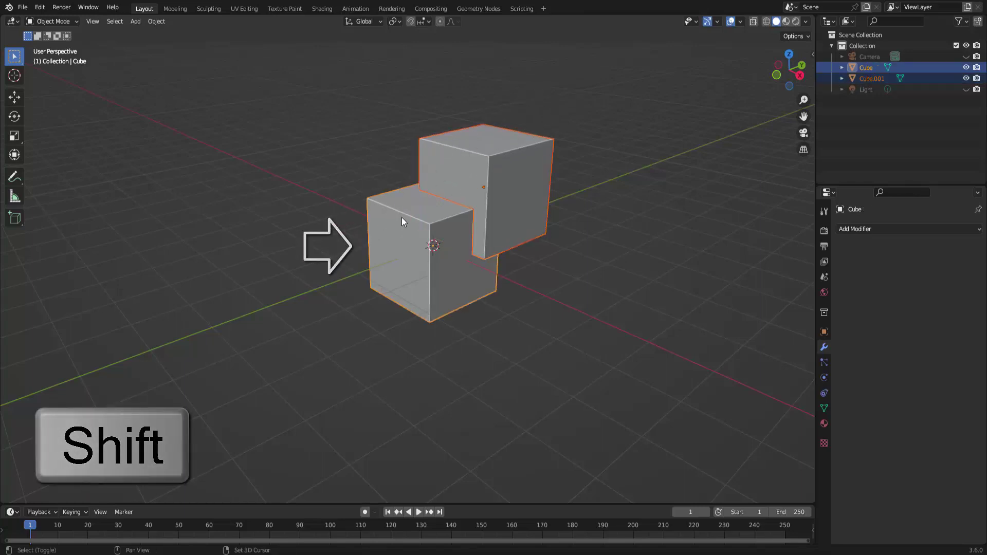
middle_click_drag(686, 199, 684, 187)
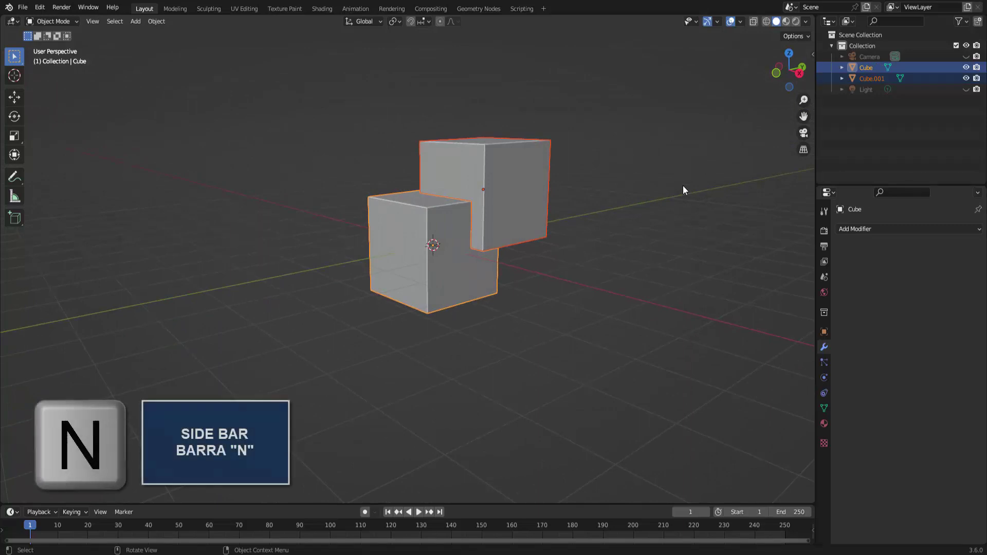
Show the sidebar's Edit tab with Bool Tool's Auto Boolean and Brush Boolean operations
key("n")
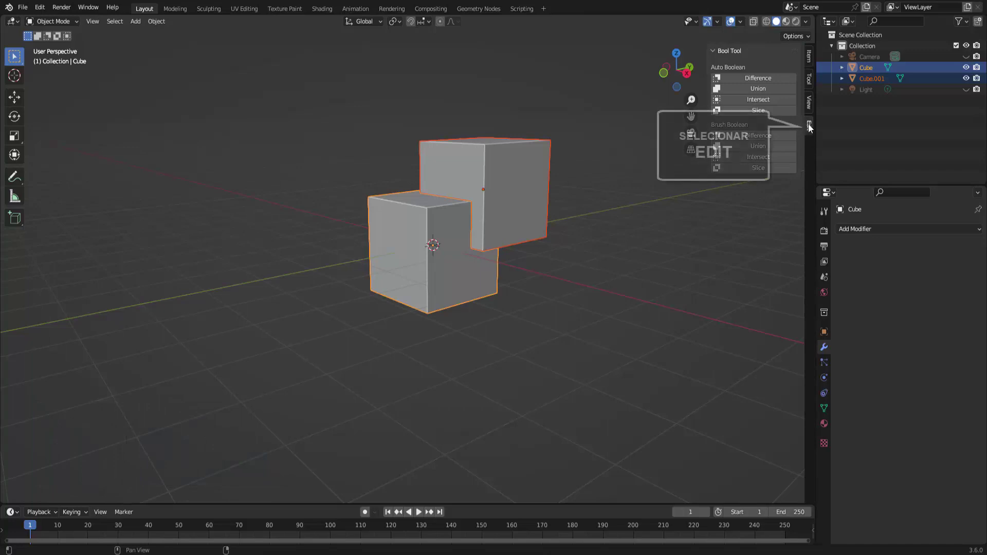
left_click(713, 52)
left_click(712, 51)
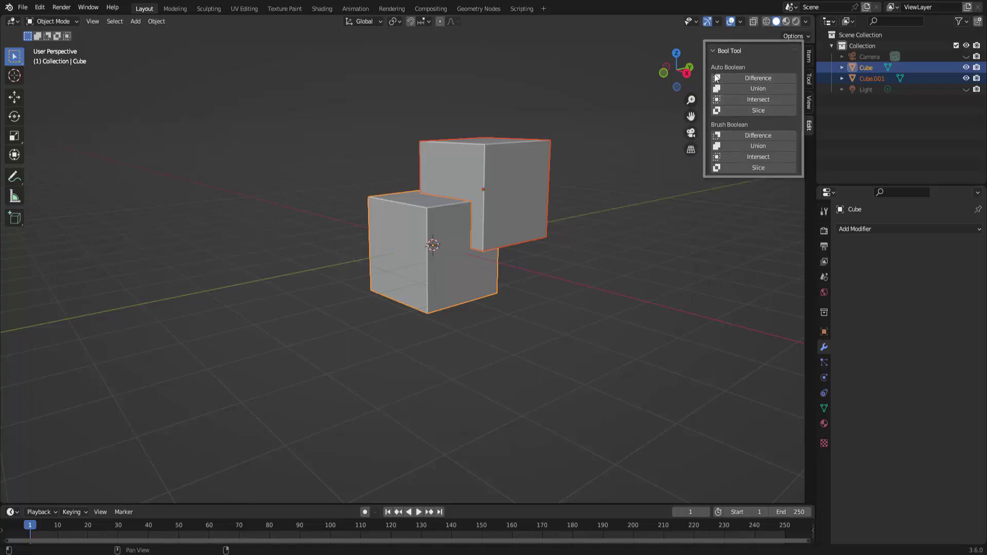
Apply Auto Boolean Difference to carve a stepped notch into the cube
mouse_move(648, 244)
middle_mouse_down()
mouse_move(632, 249)
mouse_move(635, 236)
middle_mouse_up()
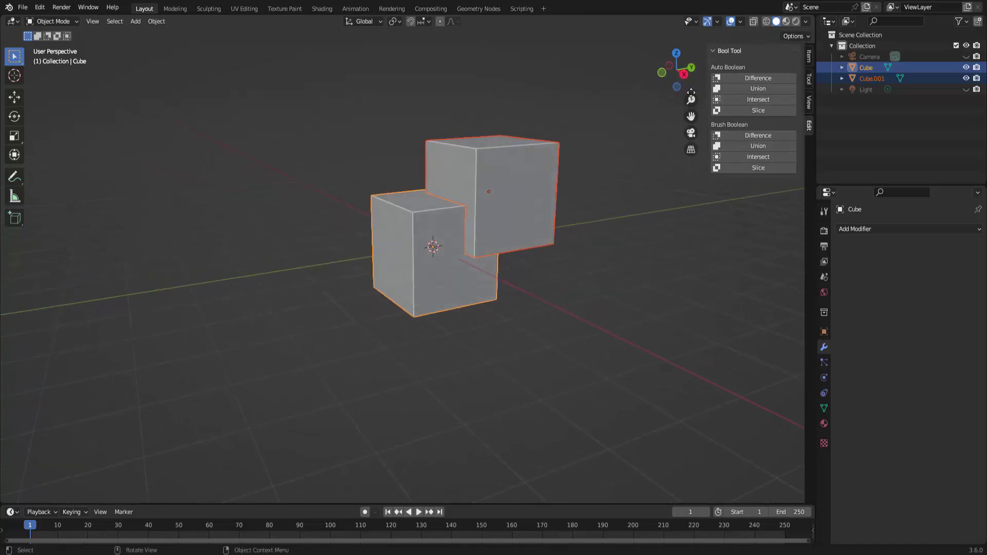
left_click(760, 77)
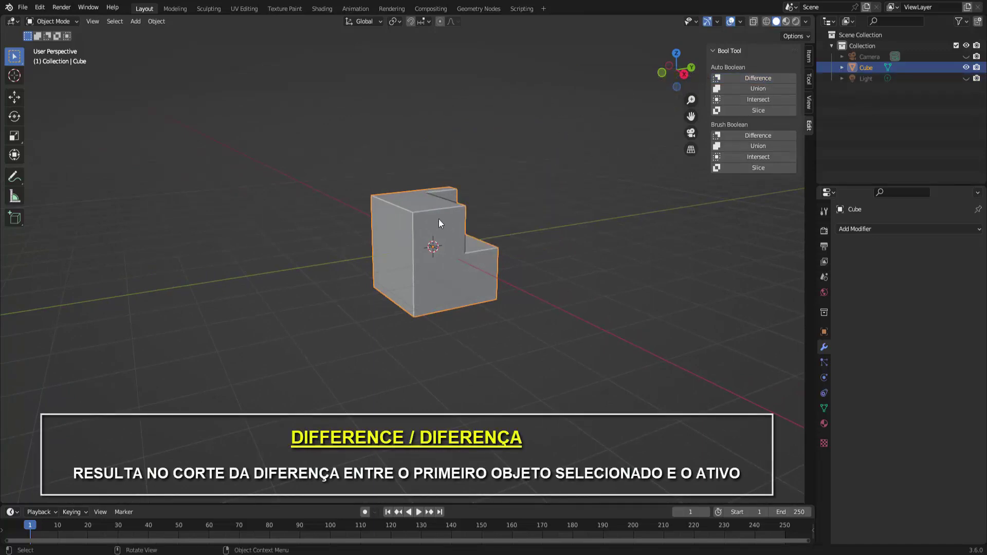
mouse_move(538, 266)
middle_mouse_down()
mouse_move(646, 285)
mouse_move(563, 297)
mouse_move(590, 275)
mouse_move(597, 288)
mouse_move(591, 279)
mouse_move(625, 278)
mouse_move(574, 213)
middle_mouse_up()
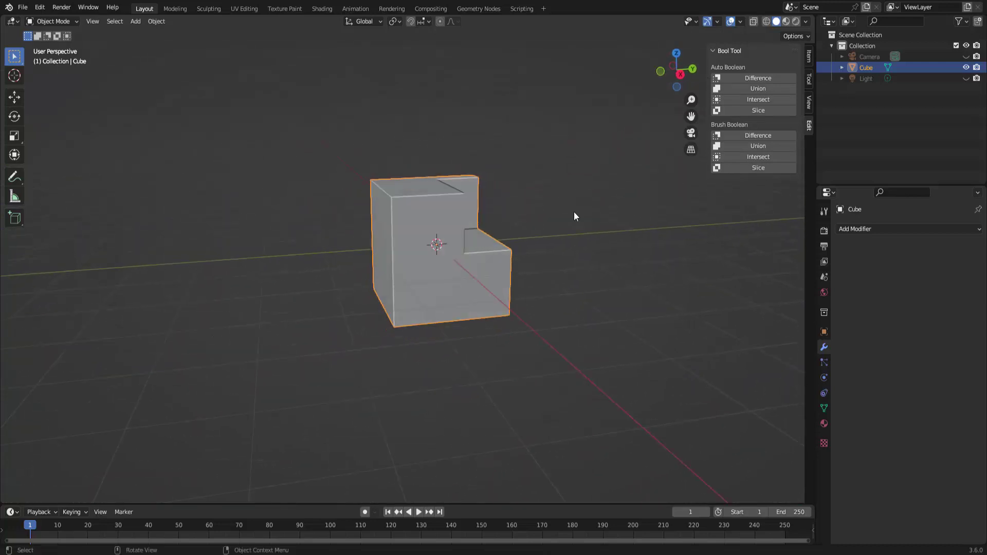
Undo the cut, try Auto Boolean Union, undo it, then apply Auto Boolean Intersect
key("ctrl+z")
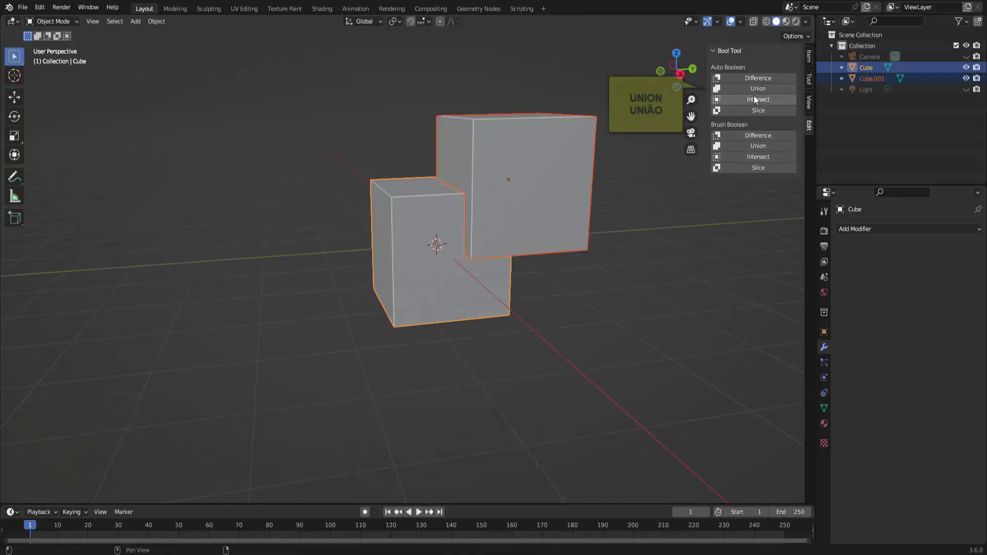
left_click(751, 91)
mouse_move(647, 255)
middle_mouse_down()
mouse_move(619, 272)
mouse_move(523, 246)
mouse_move(606, 227)
mouse_move(633, 251)
mouse_move(638, 260)
mouse_move(626, 260)
middle_mouse_up()
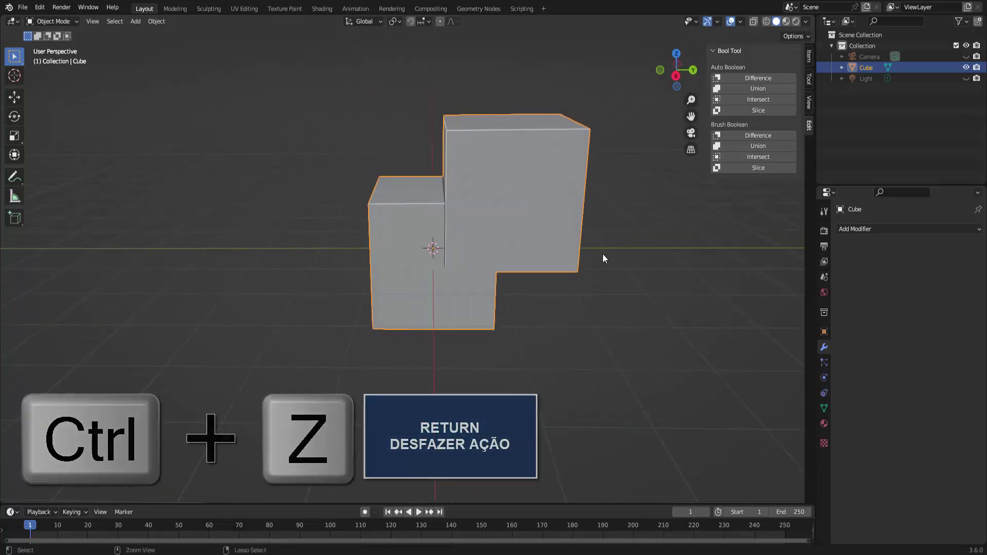
key("ctrl+z")
left_click(754, 99)
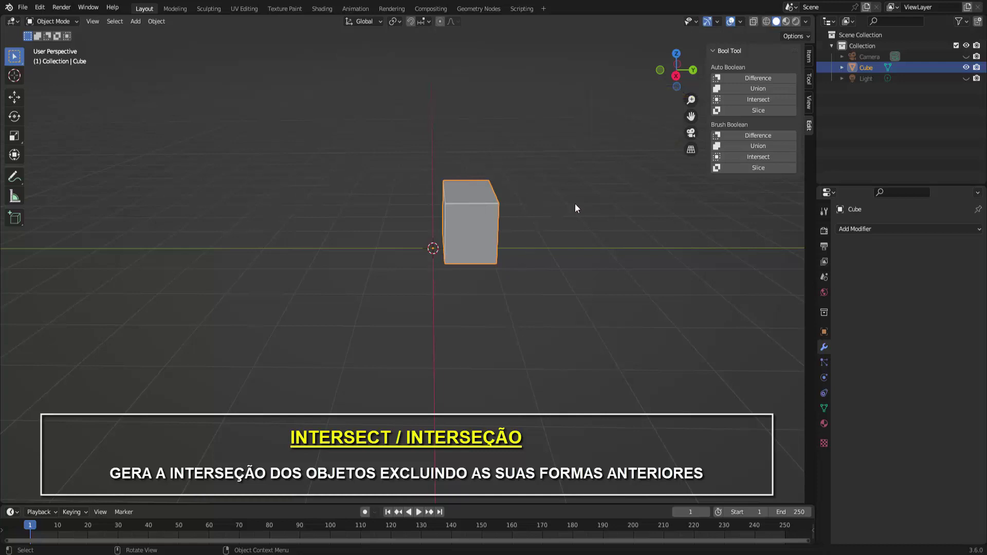
Inspect the small intersection box, then undo Intersect to restore both cubes
middle_click_drag(575, 203, 597, 196)
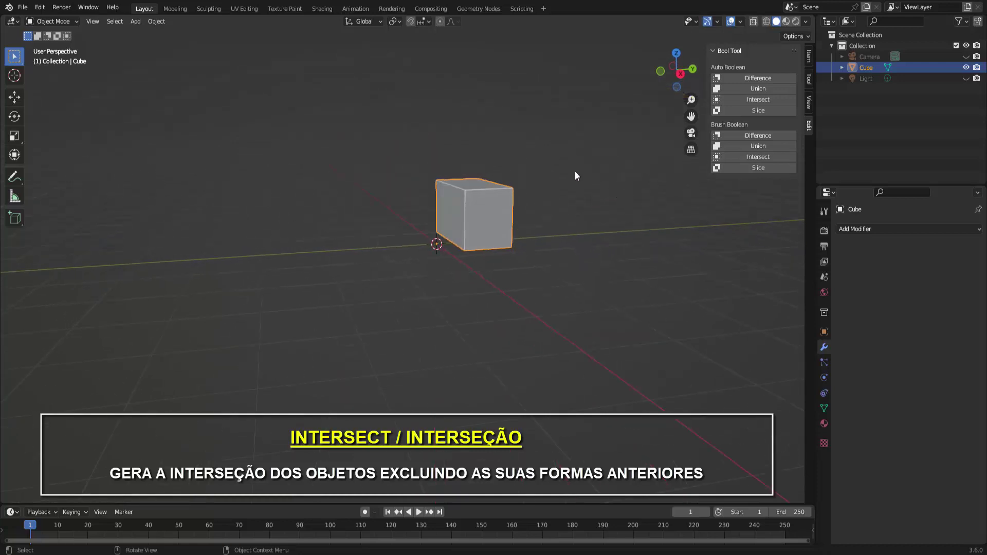
key("ctrl+z")
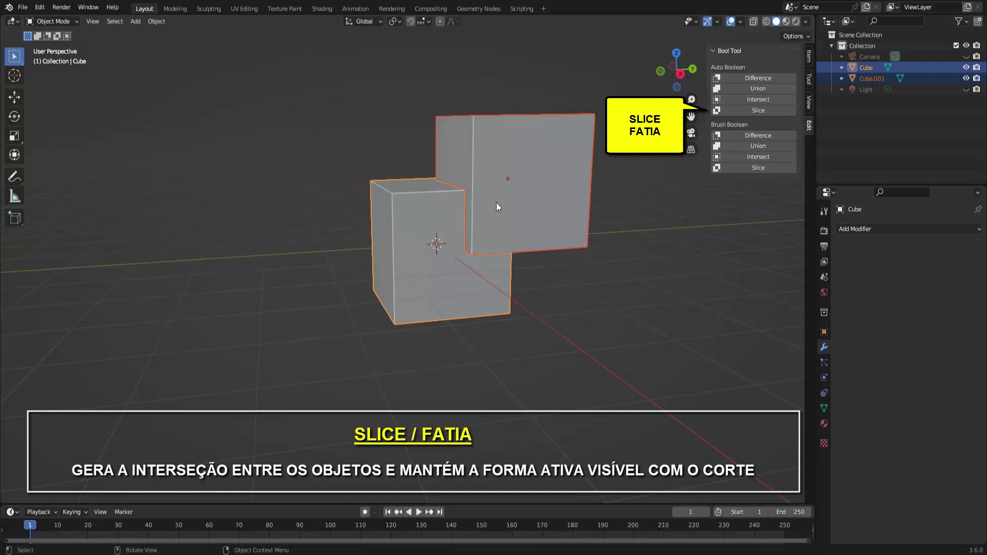
left_click(759, 110)
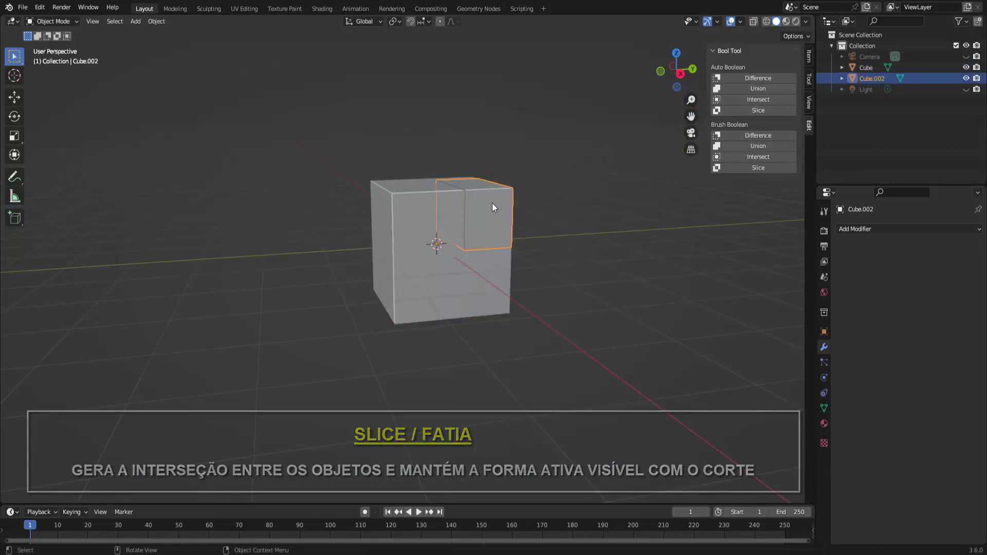
key("g")
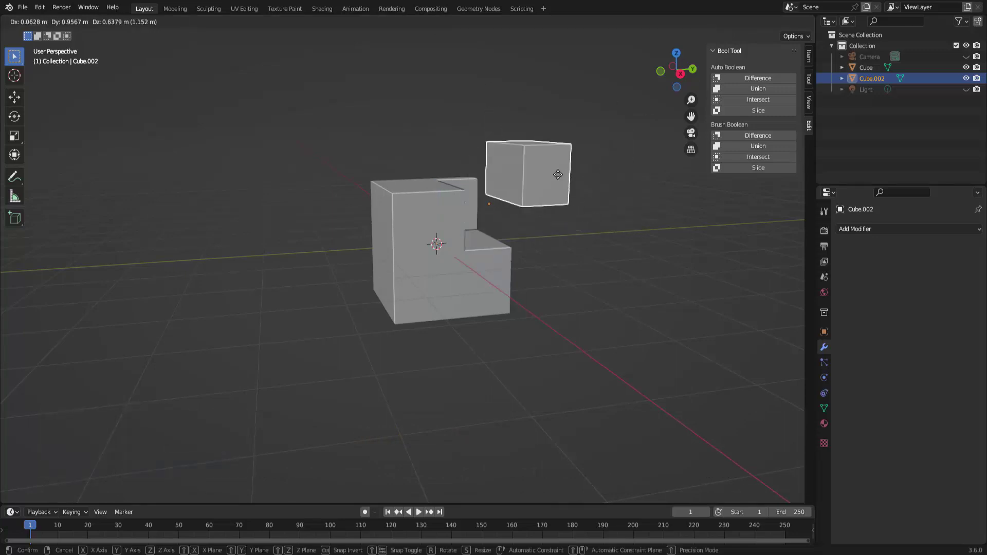
key("Escape")
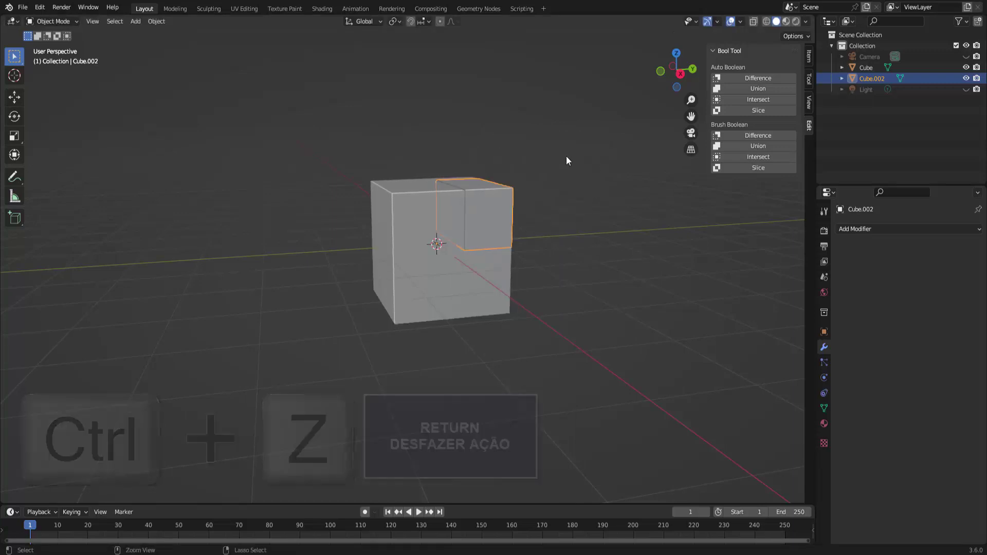
key("ctrl+z")
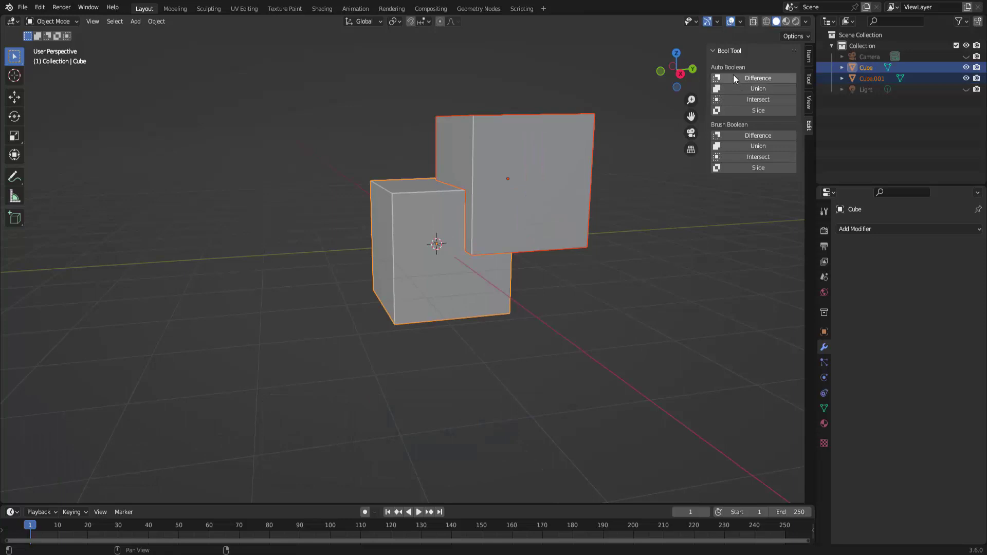
Apply Brush Boolean Difference and select the Cube.001 wireframe cutter
scroll(640, 197, "down", 2)
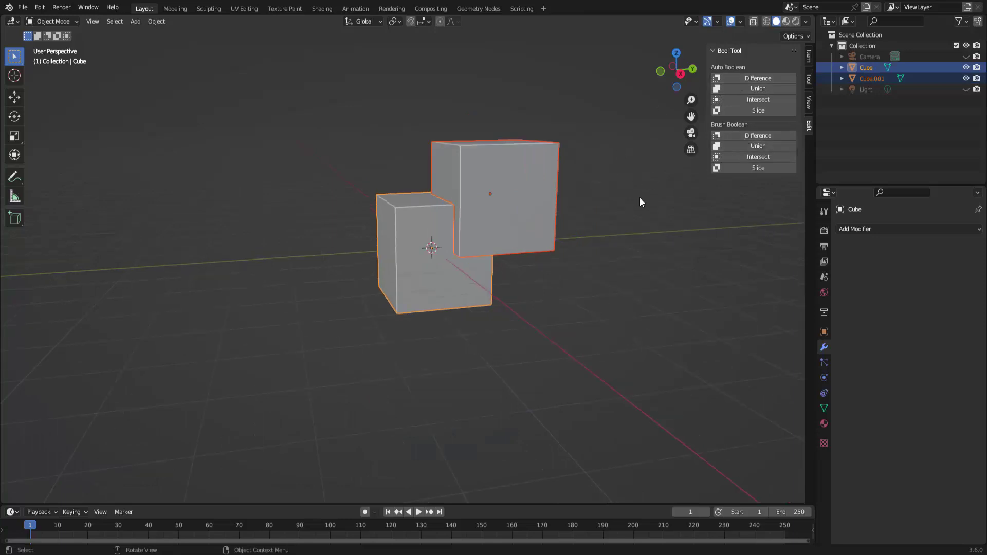
scroll(641, 198, "down", 1)
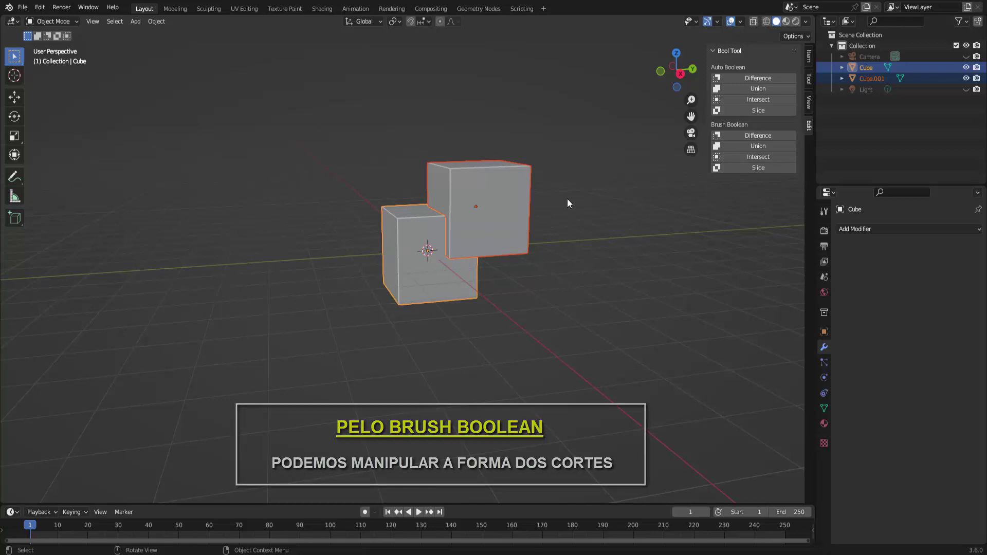
left_click(755, 135)
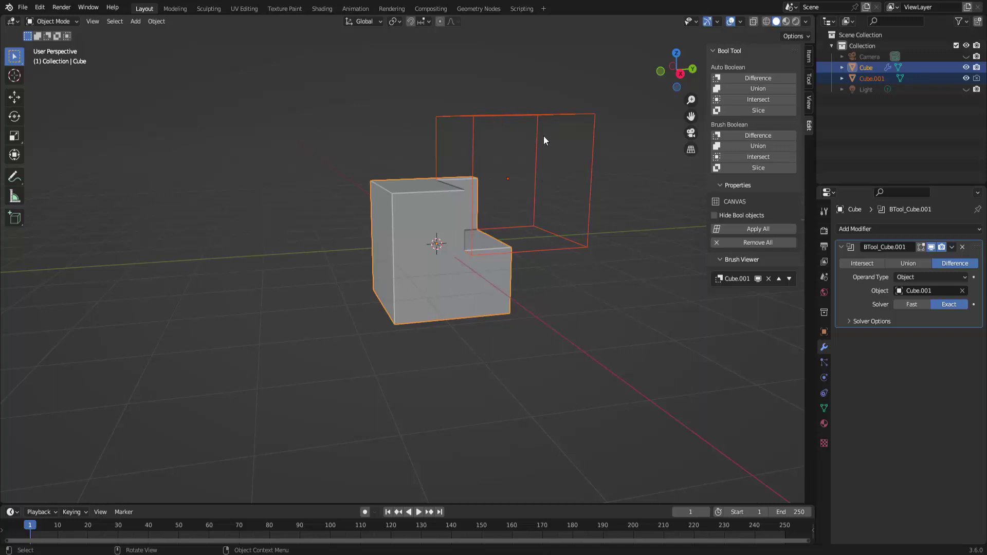
left_click(534, 113)
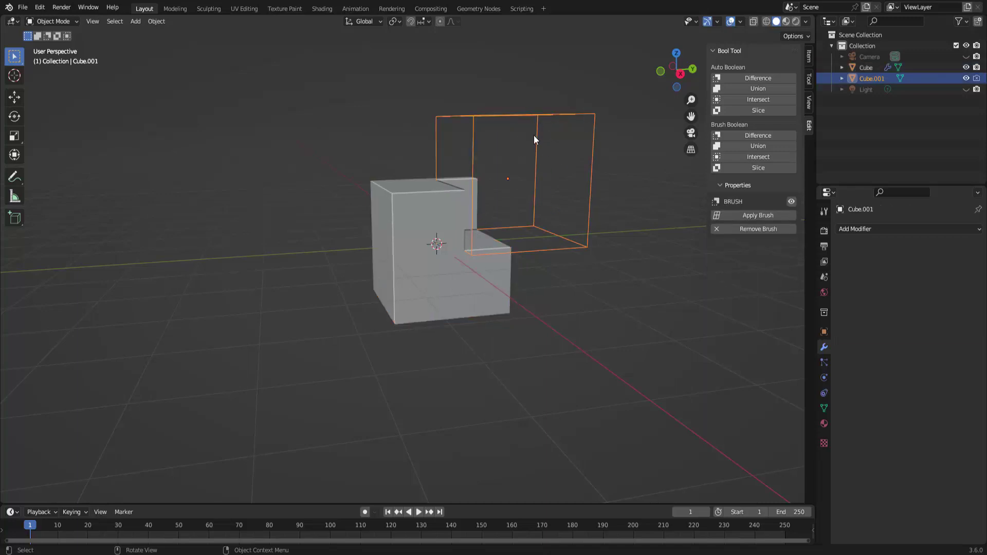
Scale the cutter box Cube.001 flat along the Z axis
key("s")
key("z")
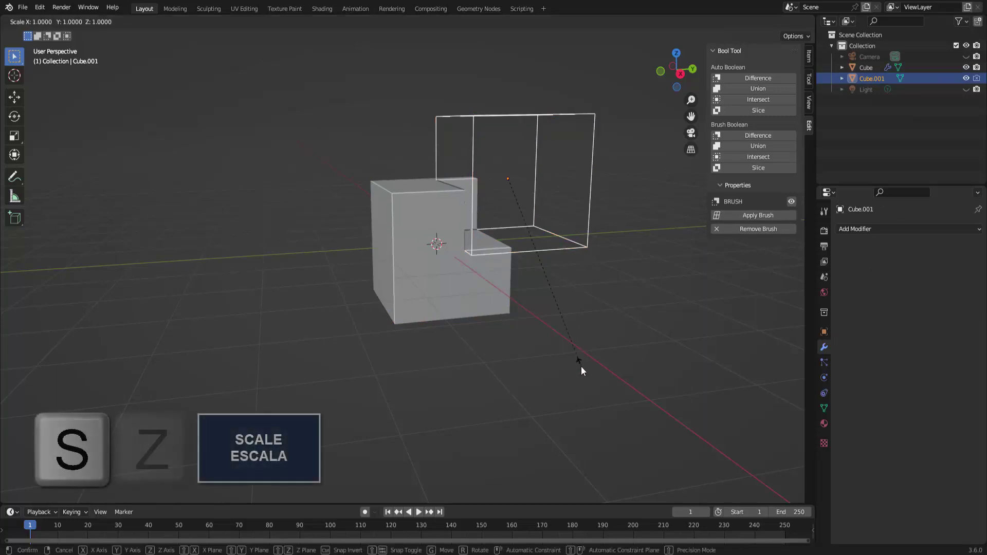
left_click(545, 251)
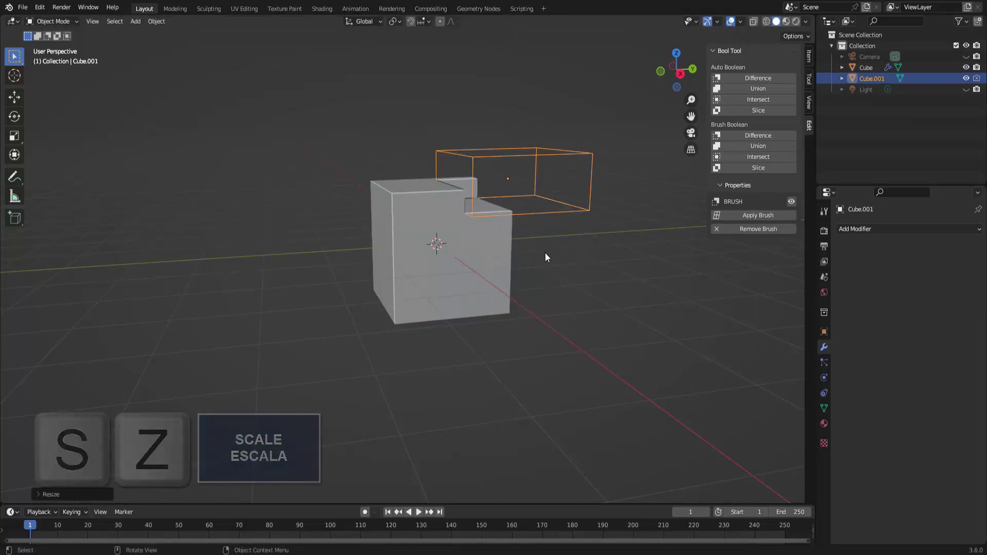
Lower the flattened cutter along Z into the cube's middle to carve a horizontal slot
left_click(16, 98)
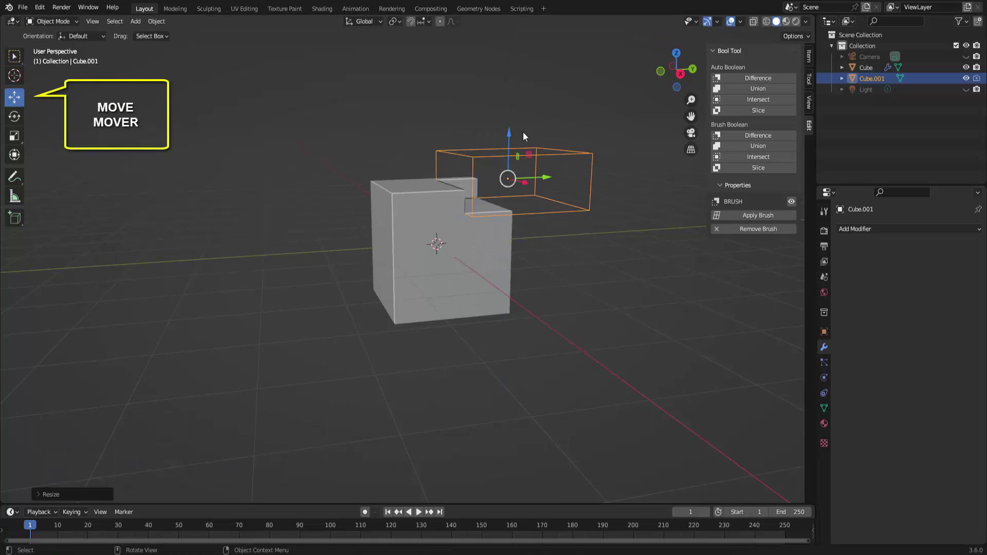
mouse_move(510, 135)
left_mouse_down()
mouse_move(524, 215)
mouse_move(481, 251)
left_mouse_up()
mouse_move(616, 294)
middle_mouse_down()
mouse_move(560, 273)
mouse_move(529, 289)
mouse_move(558, 299)
mouse_move(631, 289)
middle_mouse_up()
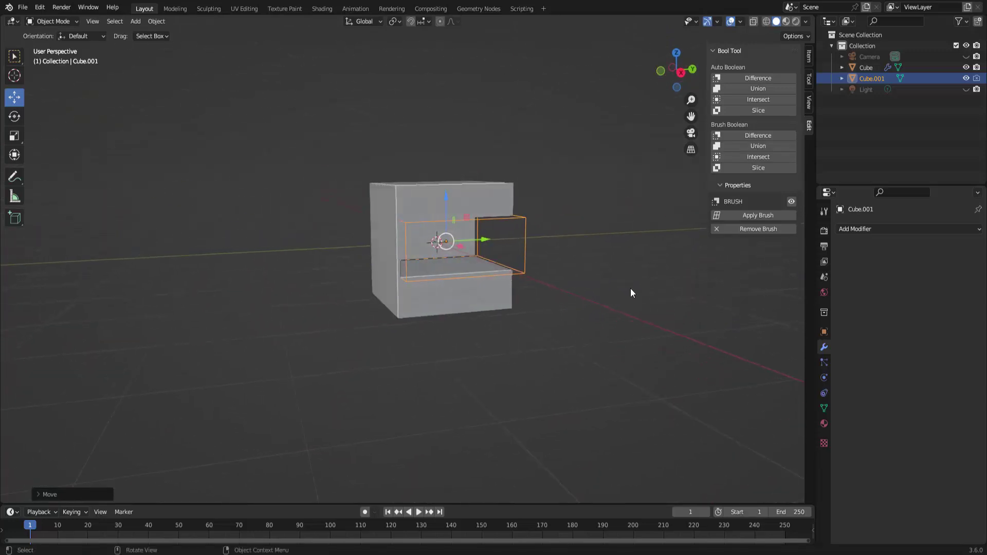
Delete the cutter Cube.001, leaving the cube with its wide slot exposed
left_click(758, 216)
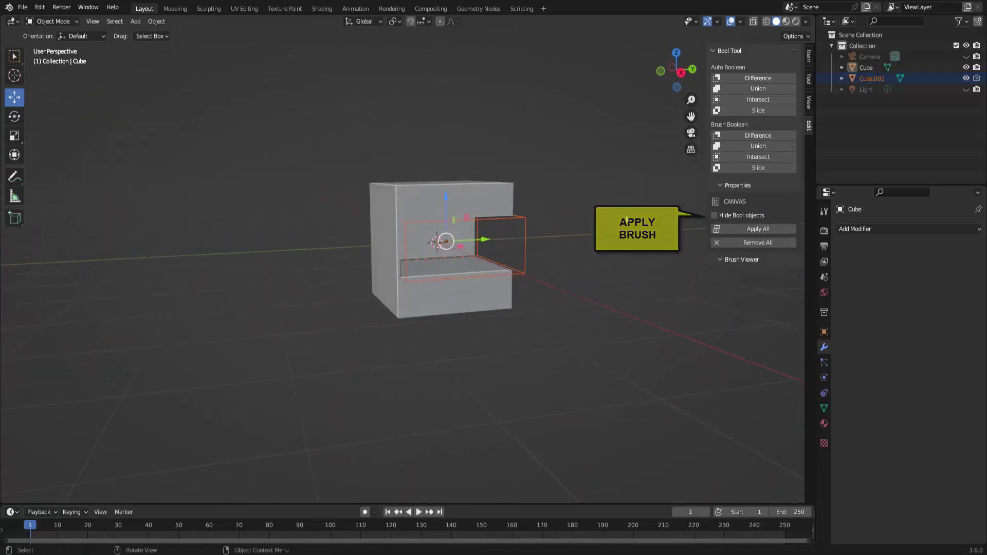
left_click(523, 222)
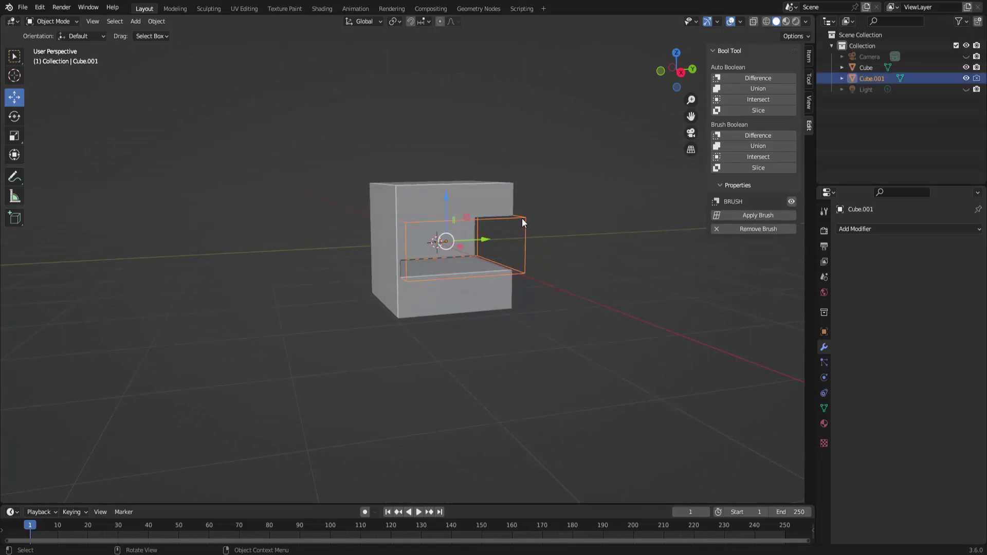
key("x")
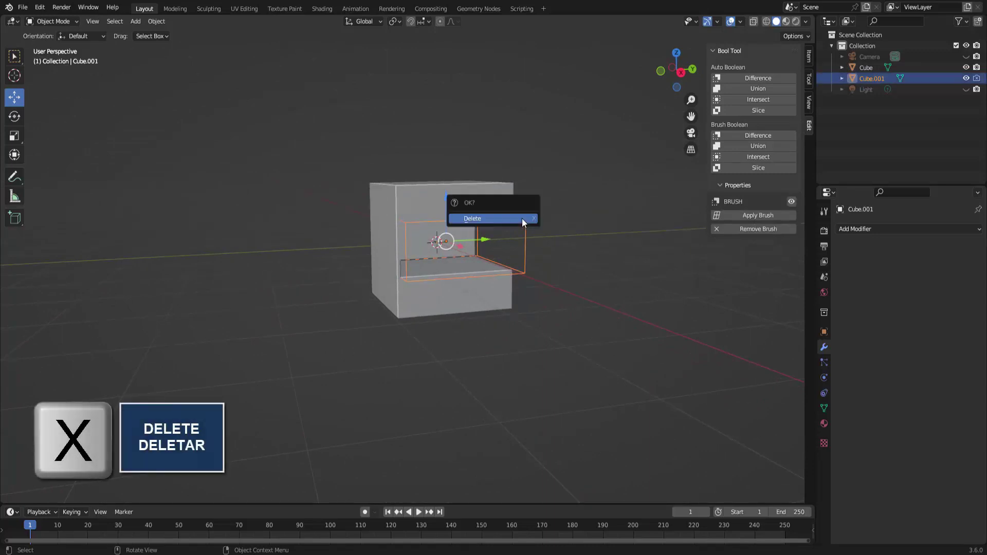
left_click(523, 220)
mouse_move(584, 306)
middle_mouse_down()
mouse_move(473, 293)
mouse_move(451, 308)
mouse_move(533, 325)
mouse_move(582, 297)
mouse_move(537, 276)
mouse_move(524, 295)
mouse_move(600, 277)
mouse_move(581, 281)
middle_mouse_up()
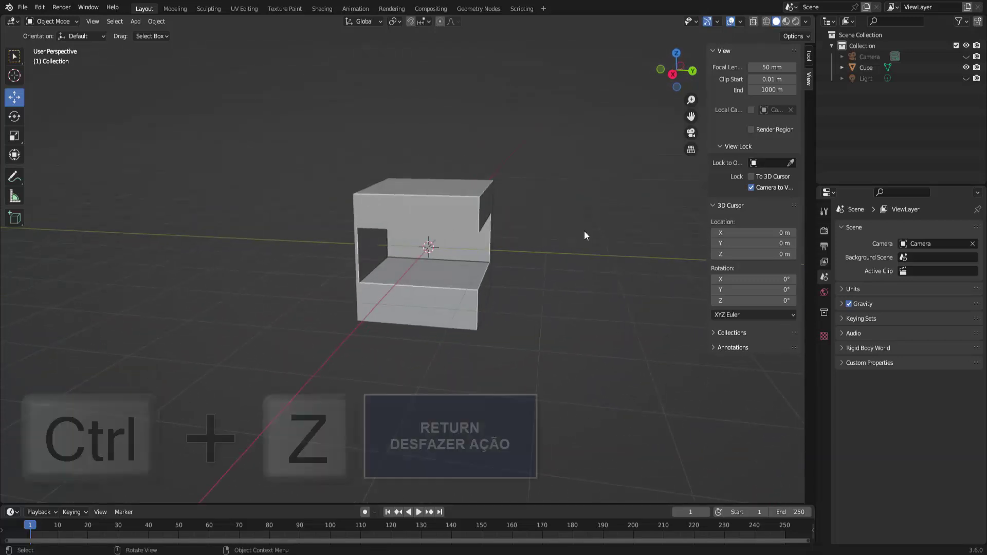
Undo twice and delete Cube.001 to restore the plain, uncut cube
key("ctrl+z")
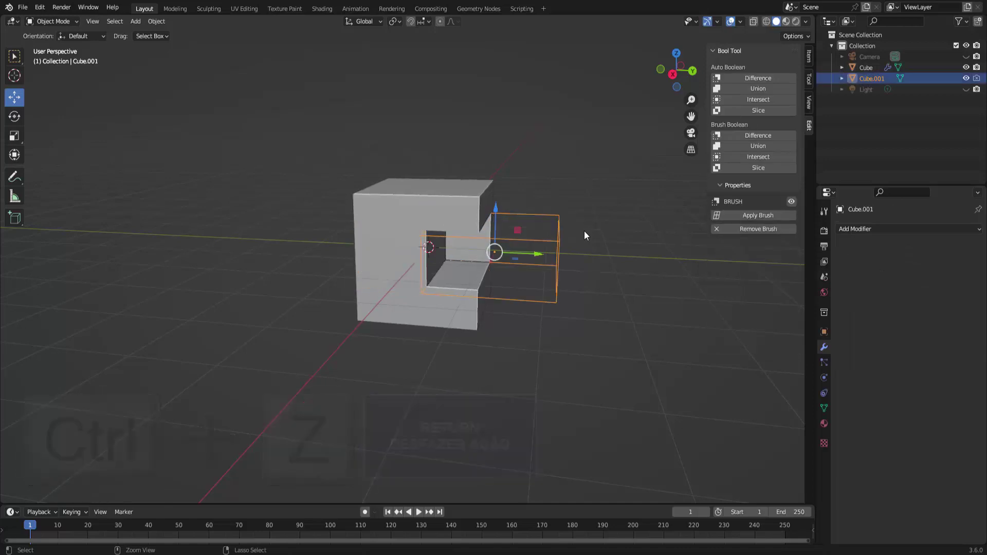
key("ctrl+z")
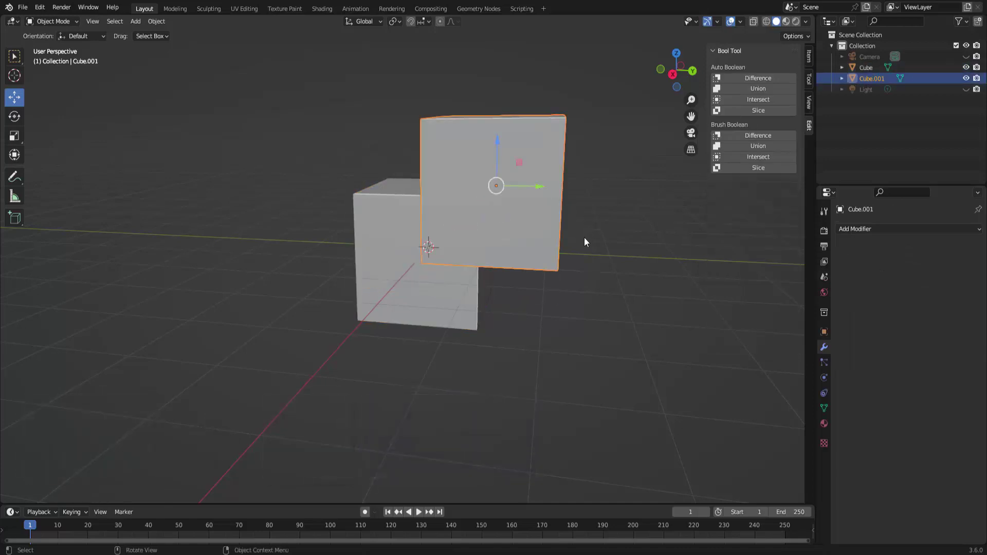
key("Delete")
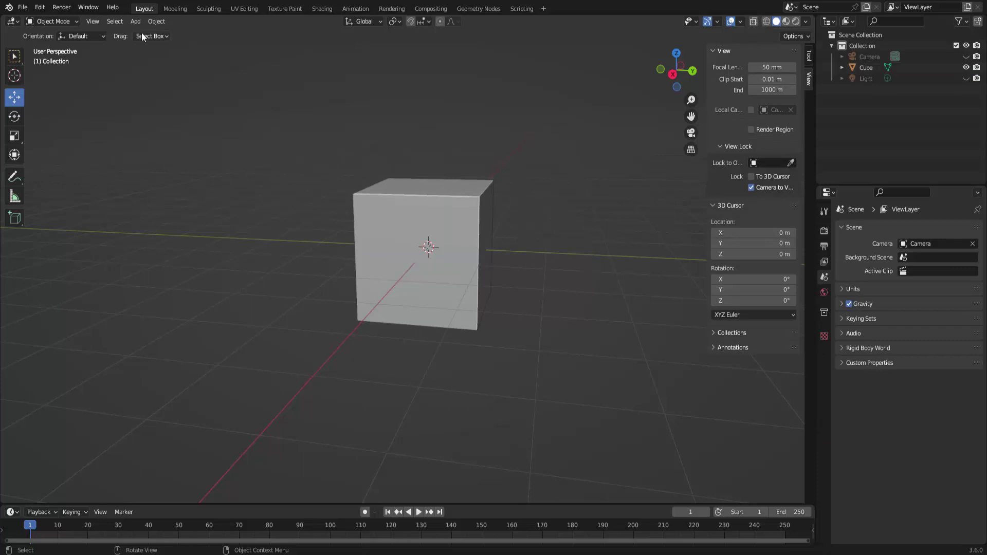
Add a torus and raise it so it overlaps the cube's top edge
left_click(138, 22)
mouse_move(152, 32)
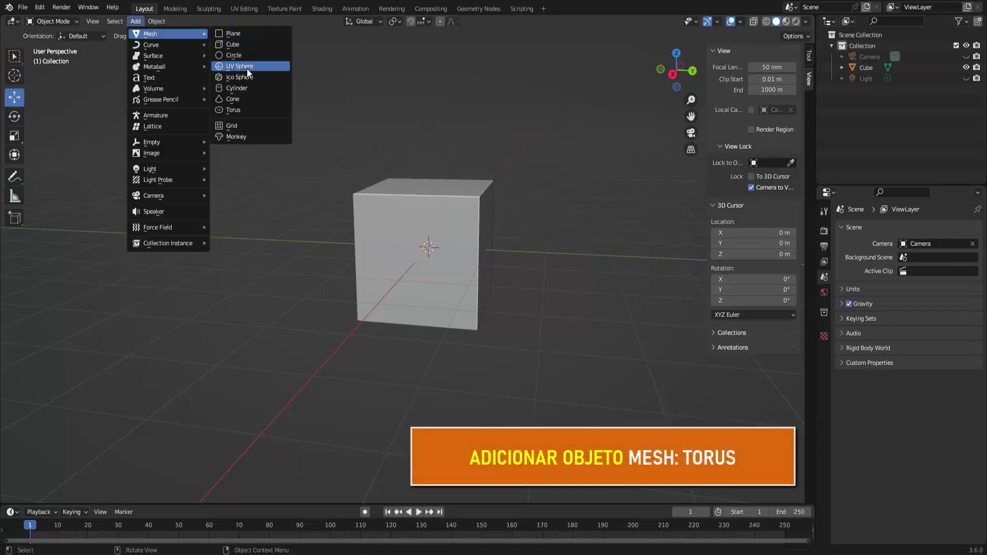
left_click(251, 110)
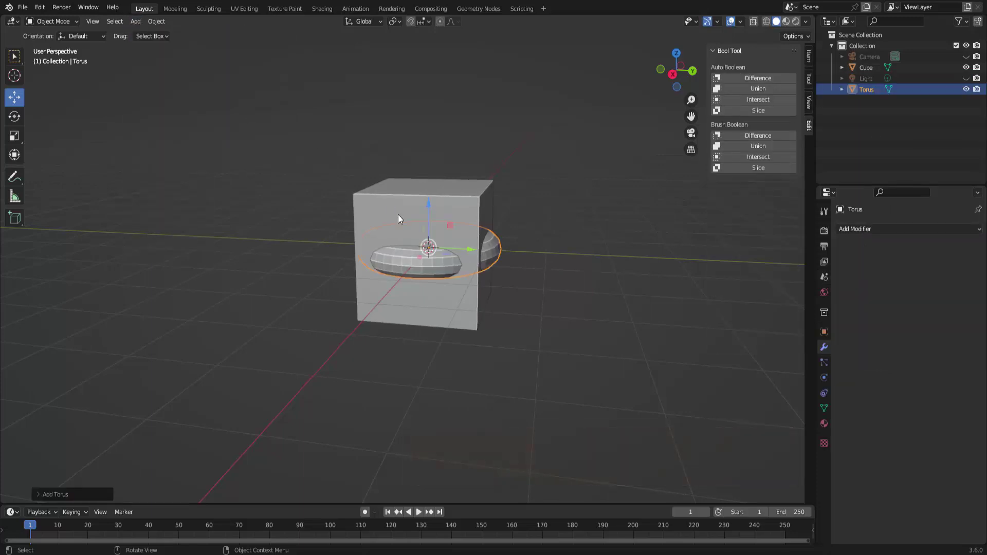
mouse_move(426, 214)
left_mouse_down()
mouse_move(449, 177)
mouse_move(519, 198)
left_mouse_up()
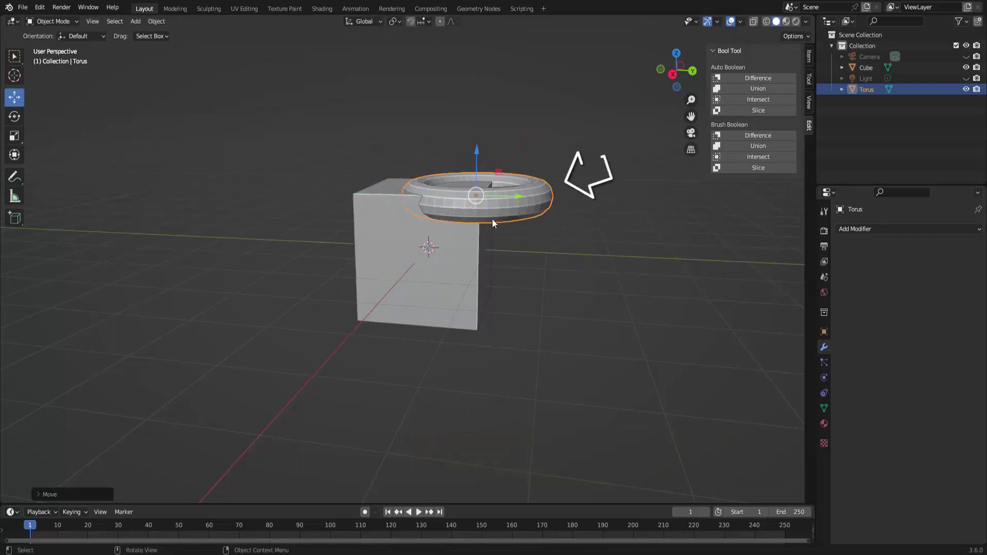
Make the torus a Brush Boolean Difference cutter on the cube
left_click(443, 258, "shift")
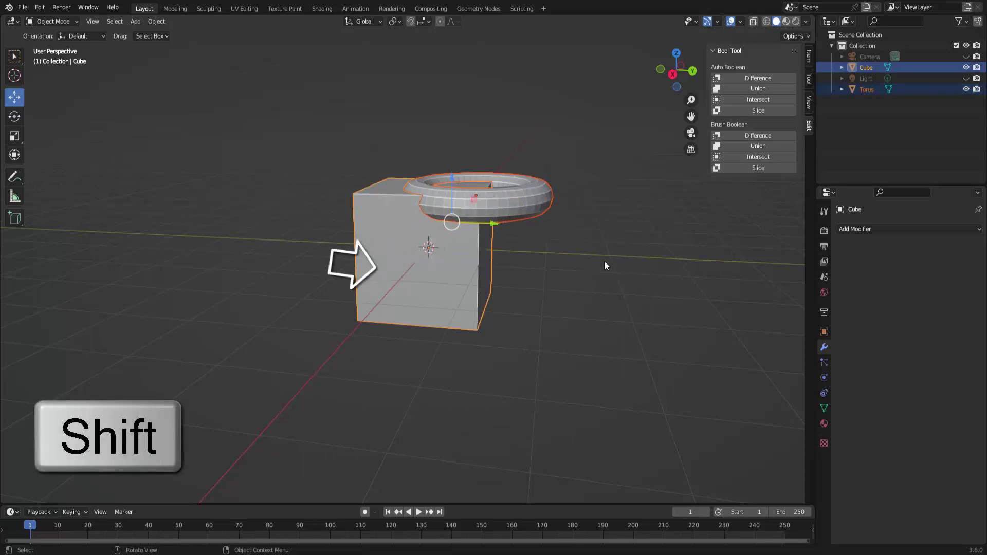
left_click(755, 136)
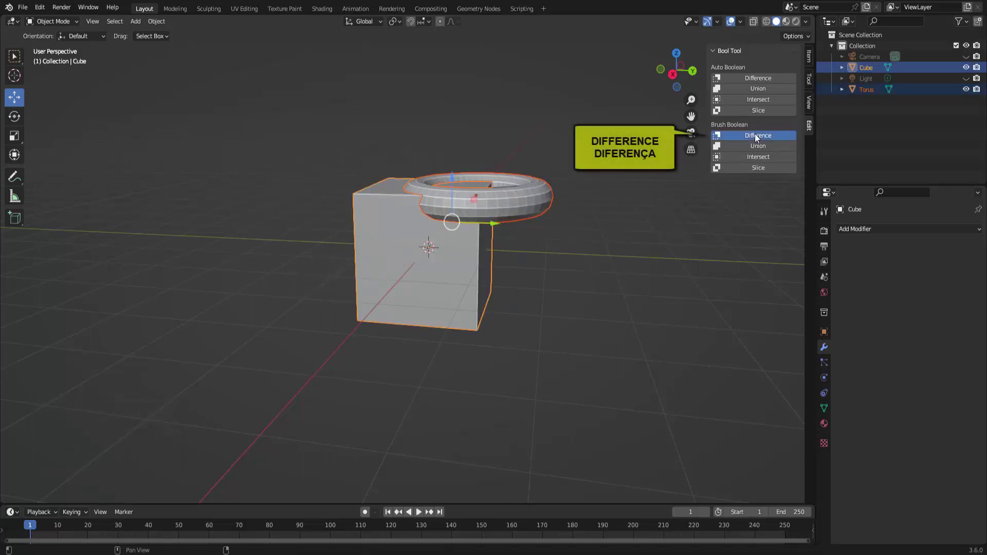
mouse_move(584, 262)
middle_mouse_down()
mouse_move(533, 278)
mouse_move(597, 206)
middle_mouse_up()
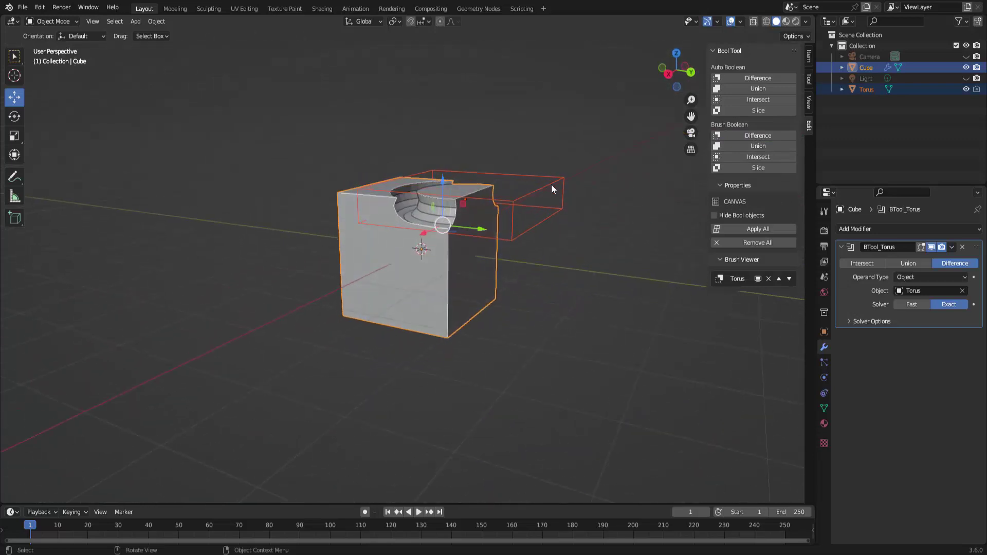
Lower the torus into the cube and slide it along Y to carve a ring groove
left_click(551, 186)
mouse_move(467, 159)
left_mouse_down()
mouse_move(499, 267)
mouse_move(455, 253)
left_mouse_up()
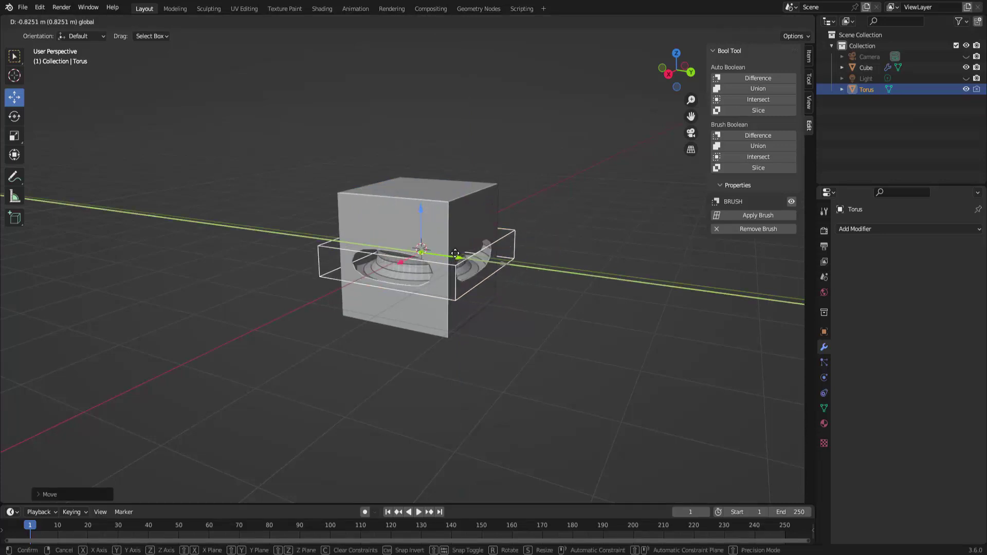
left_click_drag(454, 254, 452, 254)
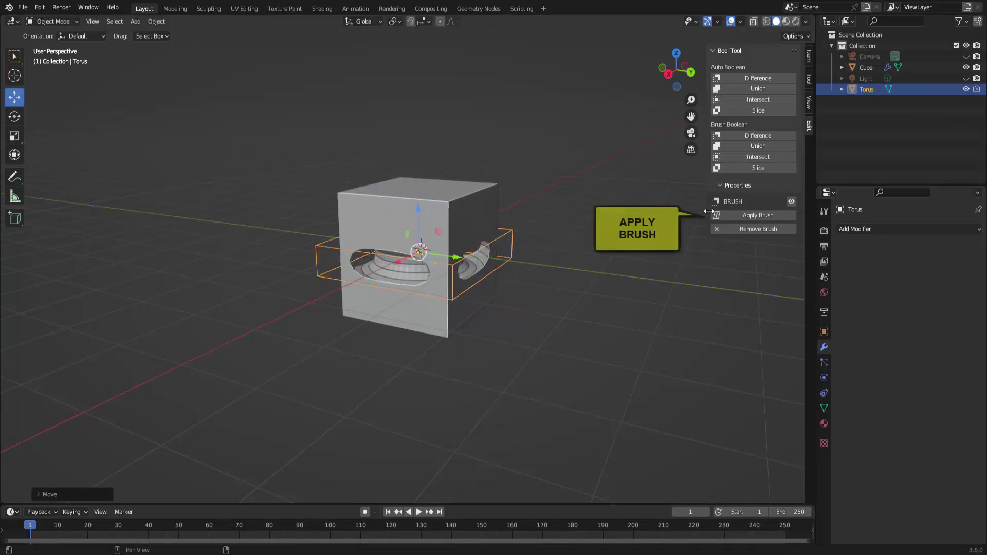
Apply the groove brush, delete the torus, then undo back to the uncut cube with torus
left_click(733, 214)
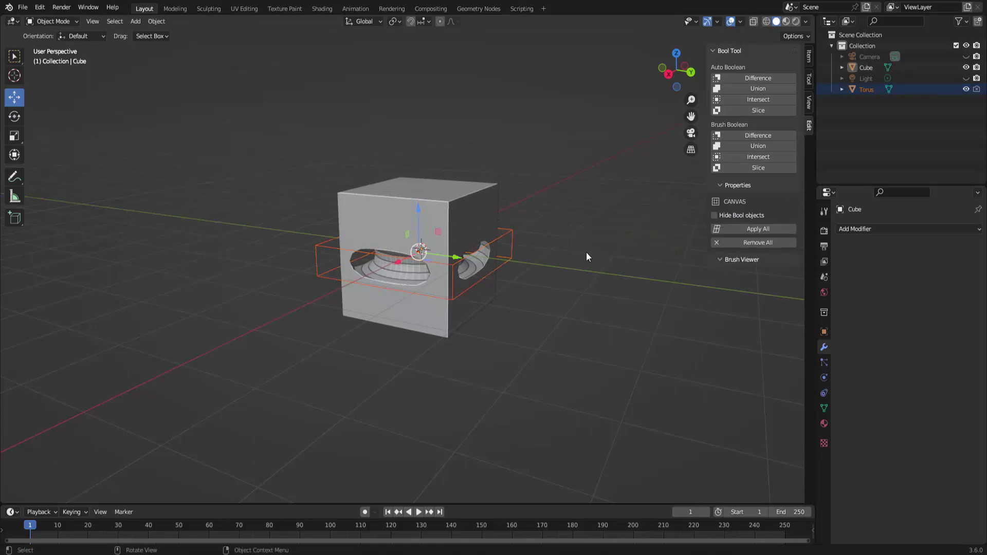
left_click(510, 239)
key("x")
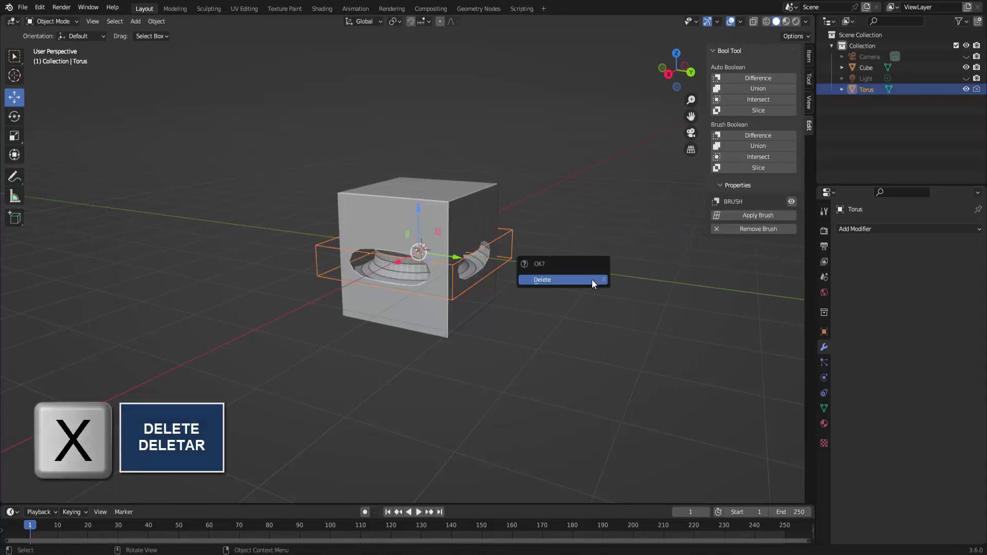
left_click(591, 280)
mouse_move(578, 294)
middle_mouse_down()
mouse_move(739, 280)
mouse_move(596, 294)
mouse_move(553, 273)
mouse_move(564, 279)
mouse_move(540, 279)
mouse_move(569, 271)
mouse_move(571, 286)
mouse_move(593, 287)
middle_mouse_up()
key("ctrl+z")
key("ctrl+z")
key("ctrl+z")
key("ctrl+z")
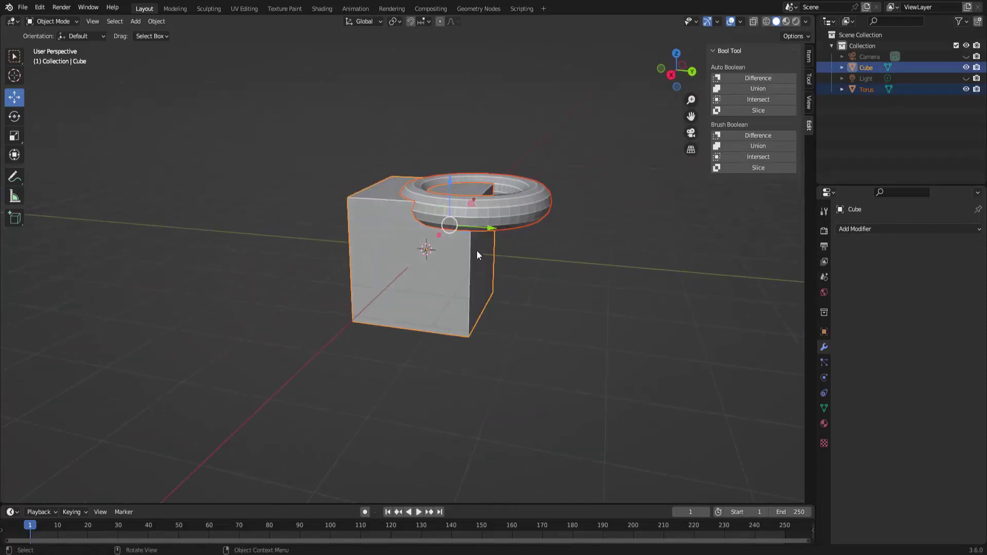
Set the torus as a Brush Boolean Union and sink it into the cube's side
left_click(764, 146)
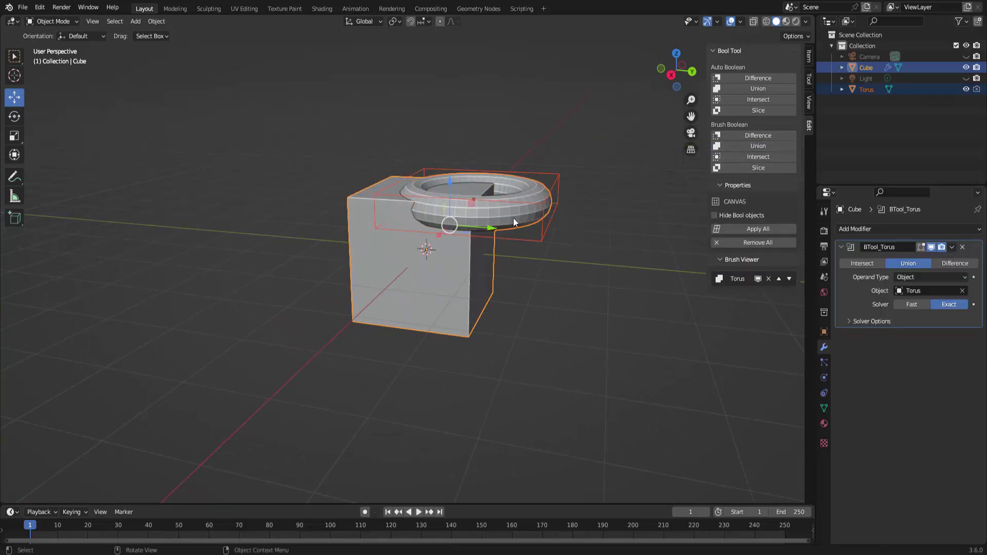
left_click(529, 201)
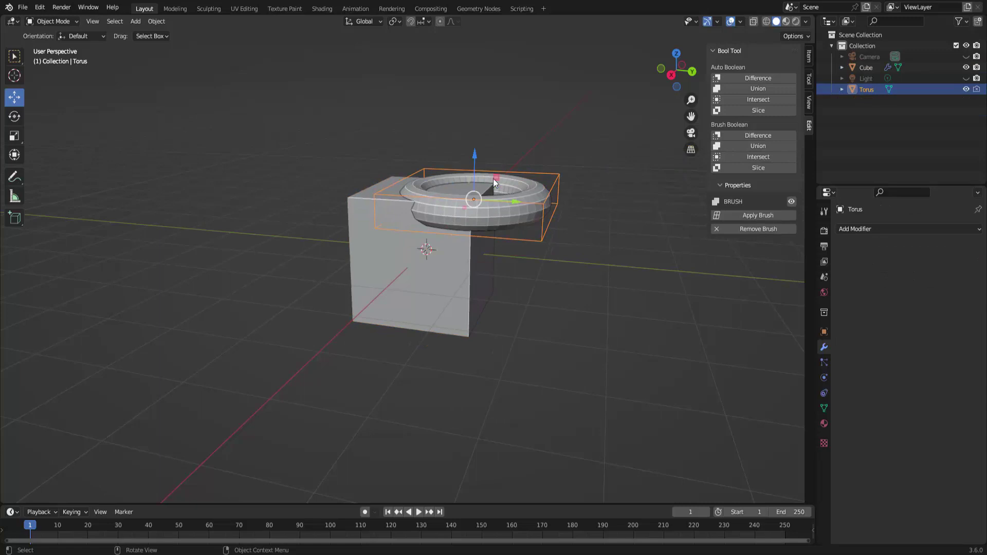
left_click_drag(477, 153, 478, 210)
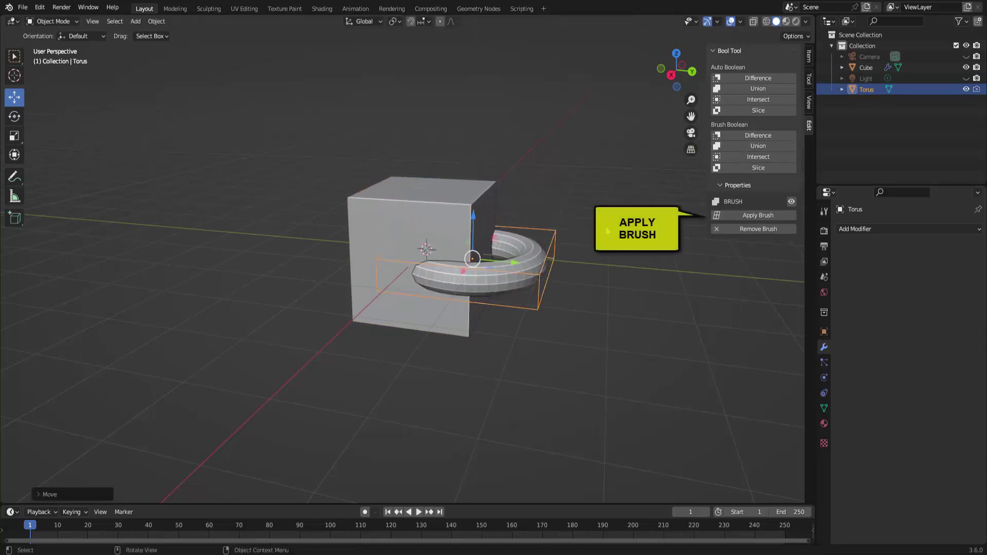
Apply the union brush, delete the leftover torus, and select the fused Cube
left_click(734, 214)
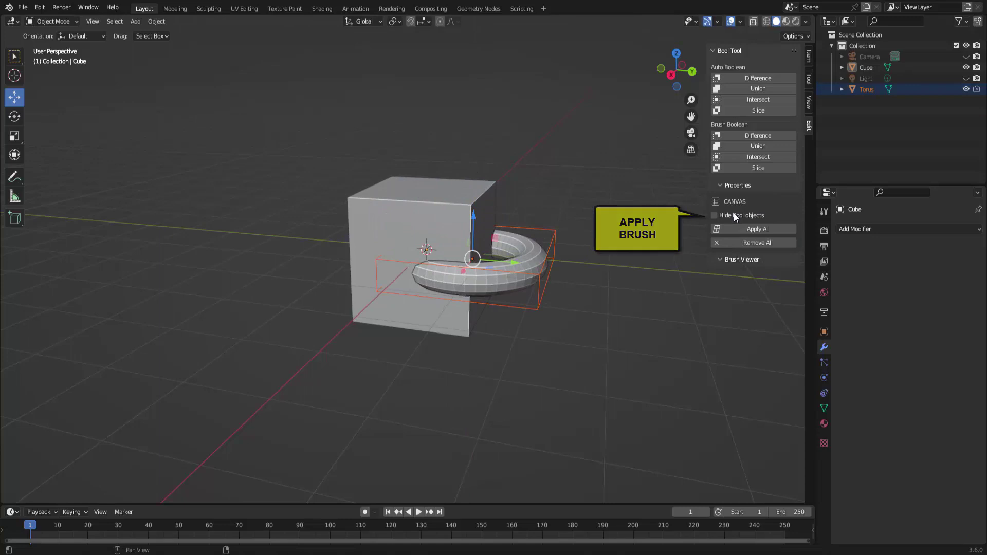
left_click(553, 237)
key("x")
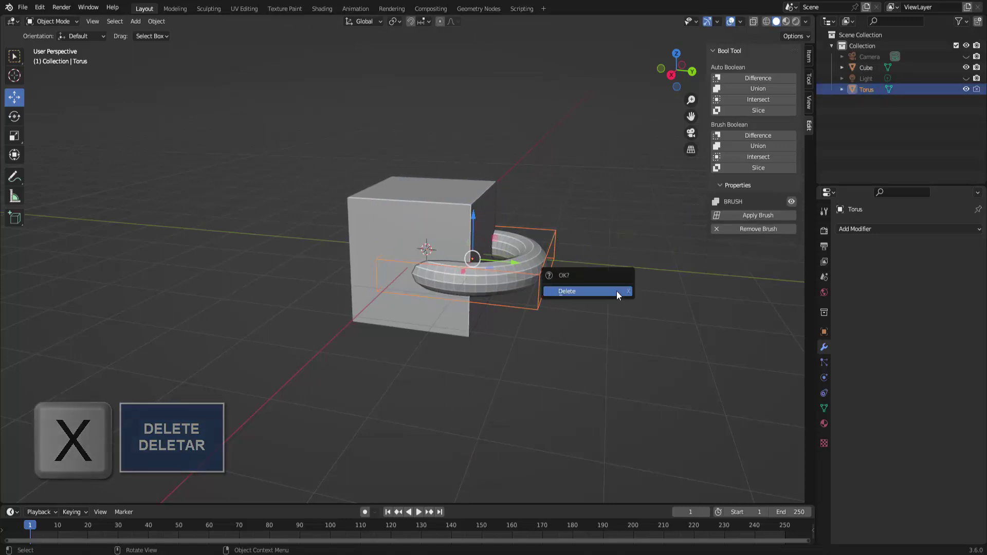
left_click(616, 291)
left_click(485, 248)
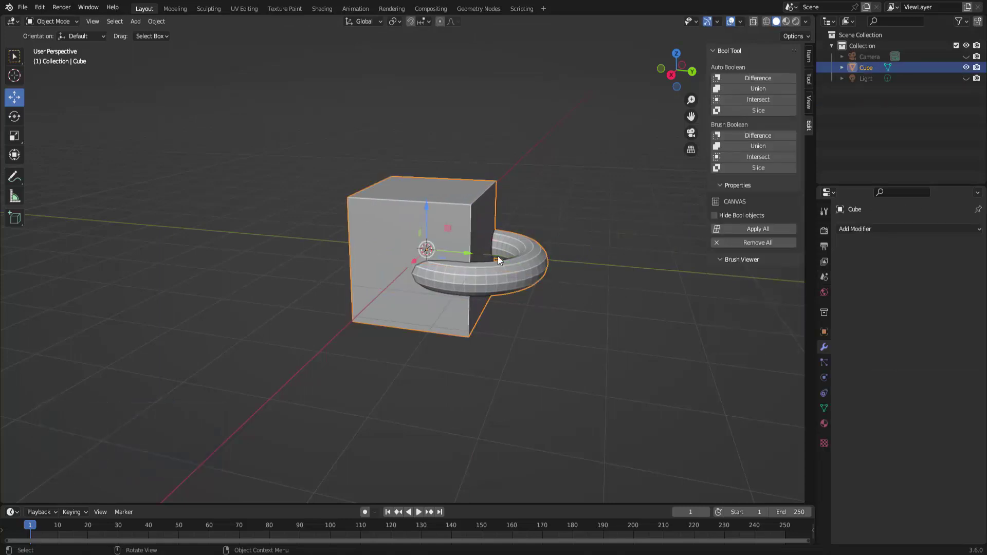
mouse_move(612, 279)
middle_mouse_down()
mouse_move(594, 286)
mouse_move(609, 243)
middle_mouse_up()
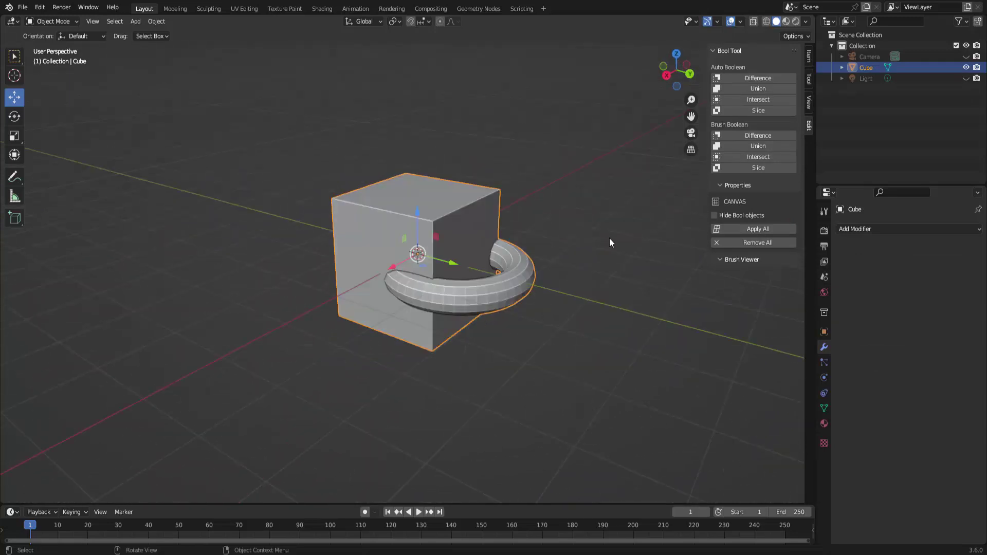